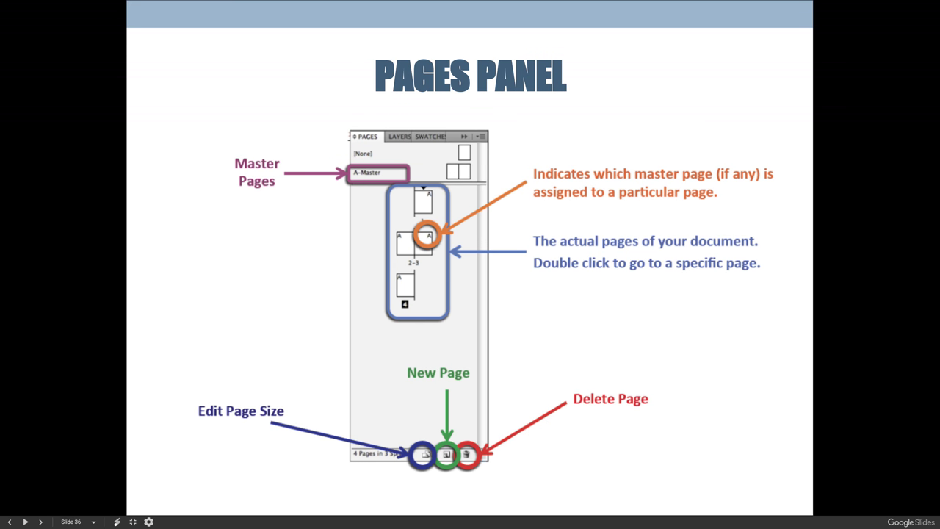
Step: Exit the full-screen 'Pages Panel' slide and switch over to the InDesign document
key(Escape)
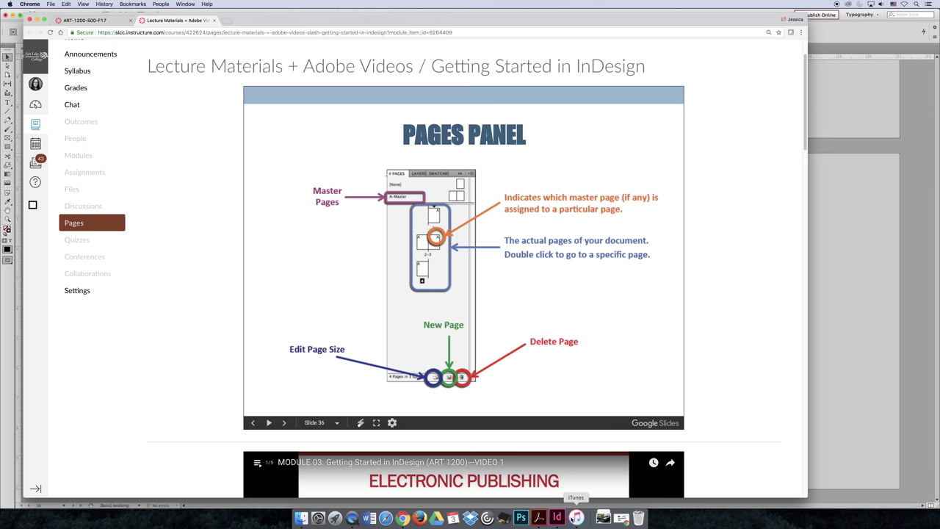
click(557, 518)
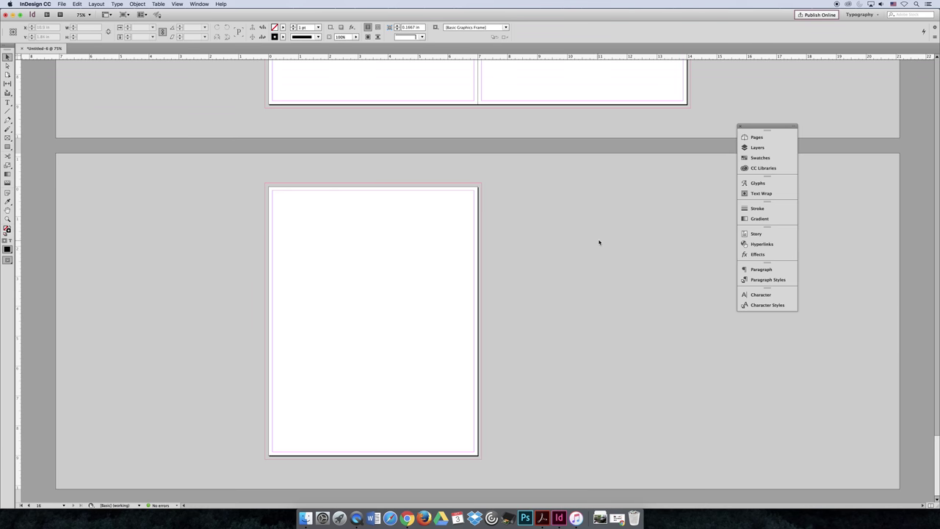
Step: Open the Pages panel from the dock and float it beside page 1 of the 16-page document
scroll(598, 242, up, 20)
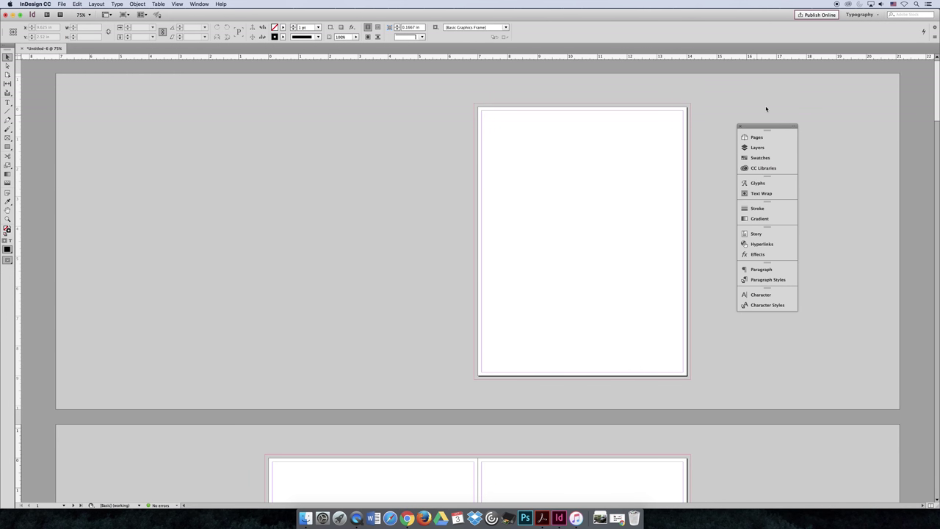
click(764, 137)
drag(660, 133, 384, 114)
click(723, 133)
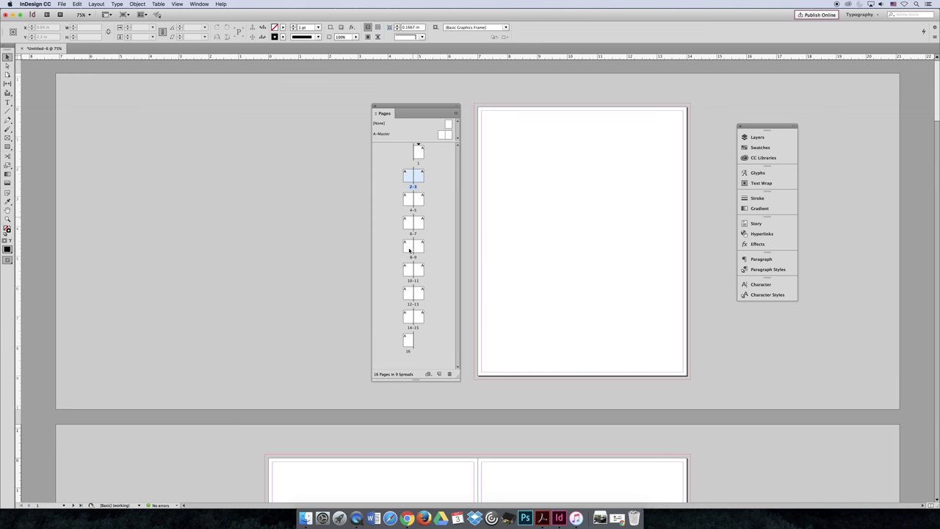
Step: Delete pages 11, 7 and 10 one at a time from the Pages panel
click(419, 271)
click(449, 373)
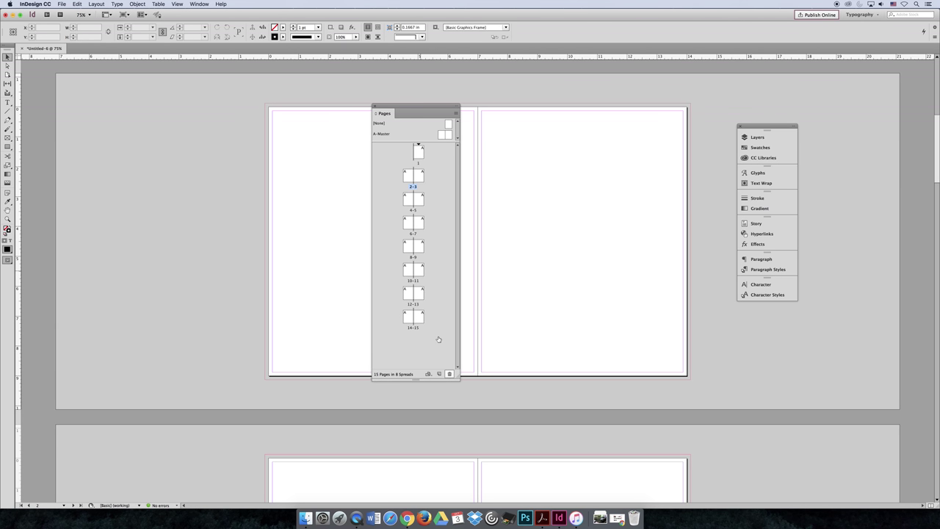
click(418, 222)
click(450, 373)
click(408, 270)
click(452, 373)
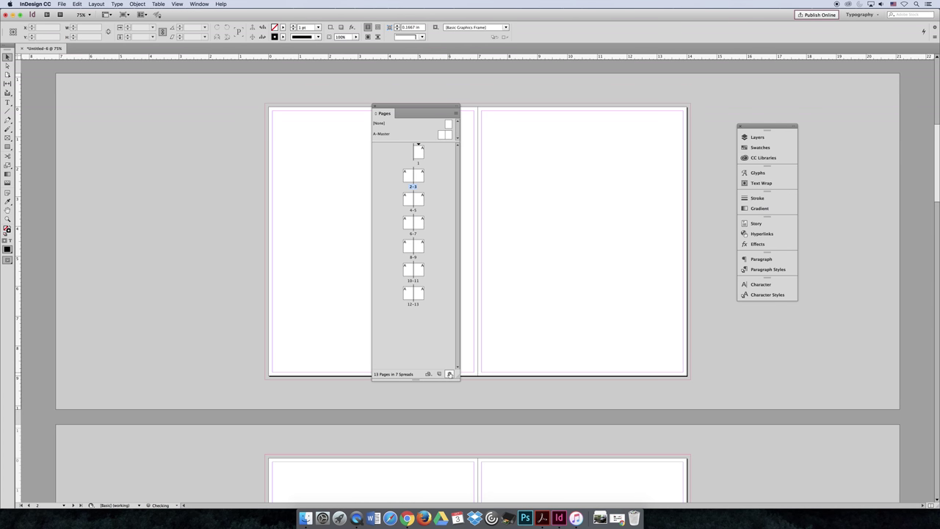
Step: Delete the remaining pages from 6 through 13, shorten the Pages panel, and select page 1
click(419, 295)
shift+click(409, 222)
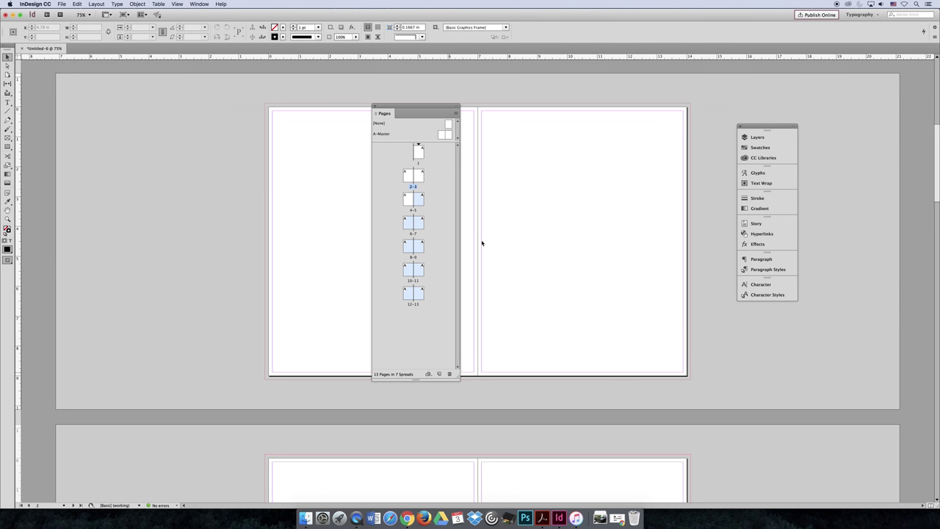
click(450, 375)
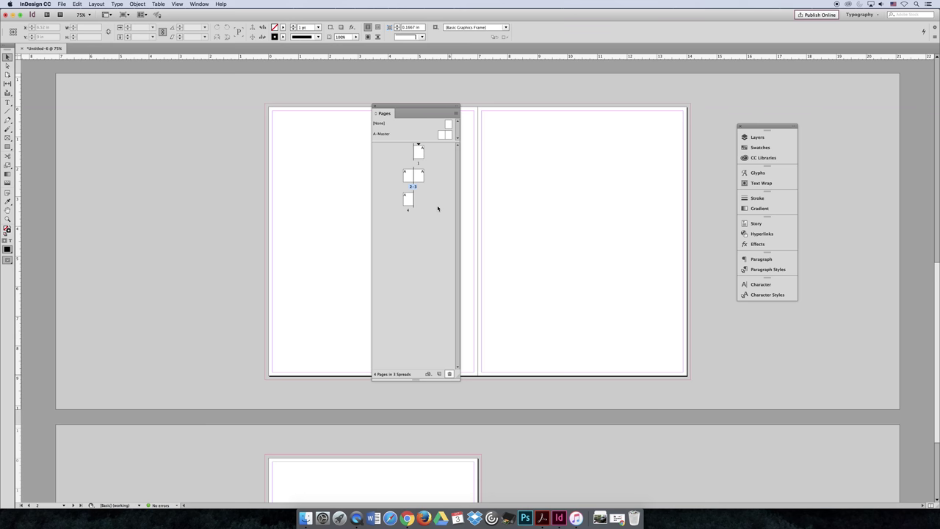
drag(435, 380, 440, 251)
click(419, 154)
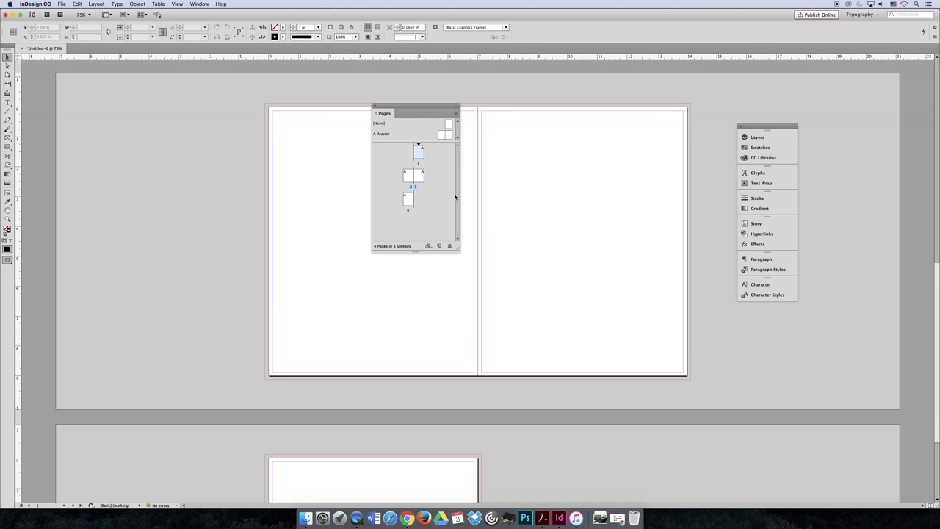
Step: Select spread 2-3 and start a custom page size, then cancel it
shift+click(408, 202)
drag(408, 209, 422, 182)
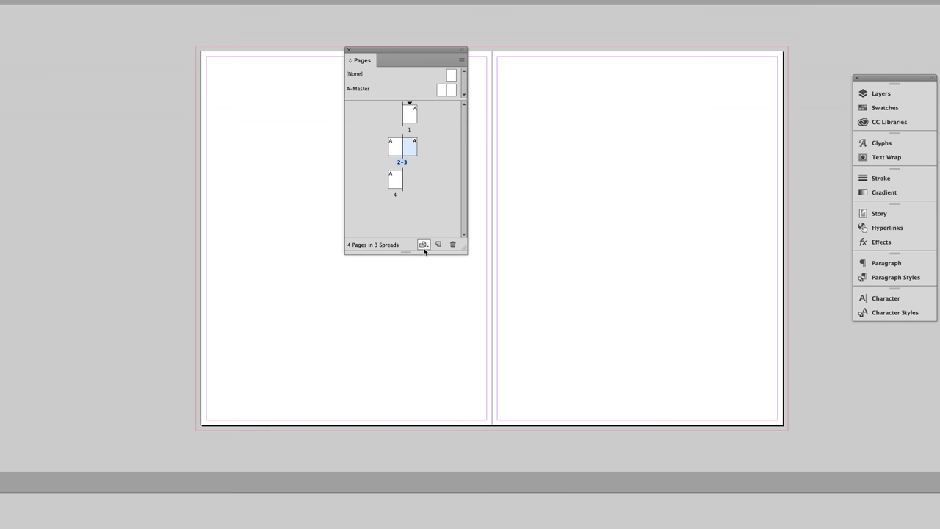
click(428, 245)
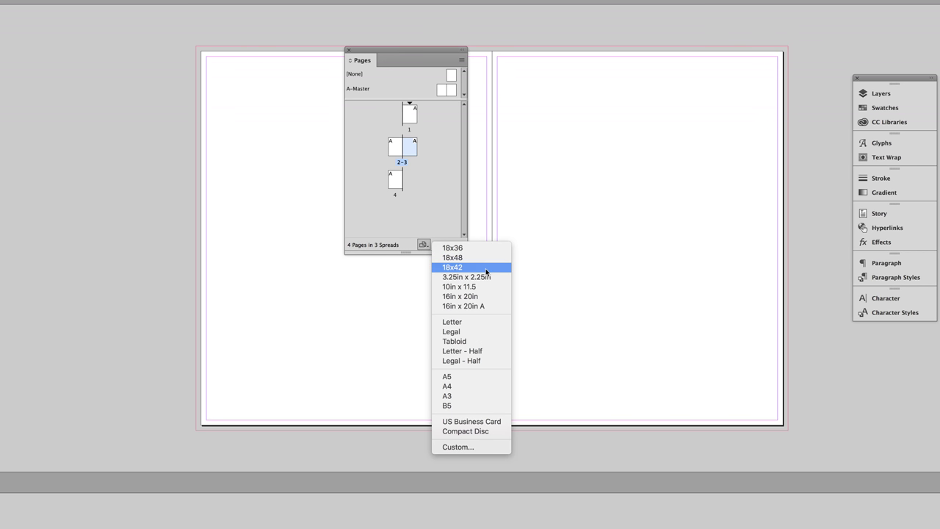
click(468, 447)
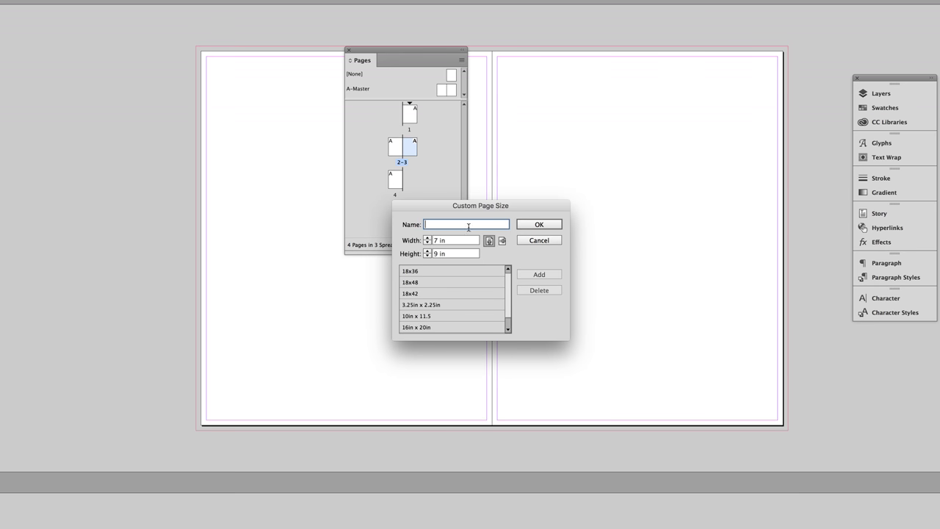
drag(451, 206, 518, 279)
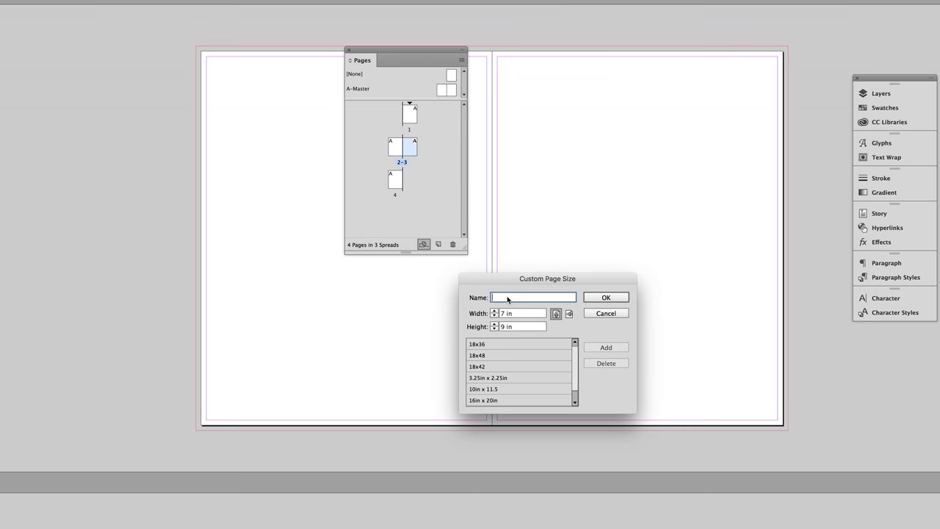
click(595, 314)
Step: Create a custom page size named '8in x 10in', 8 in wide and 10 in tall, and apply it
click(423, 244)
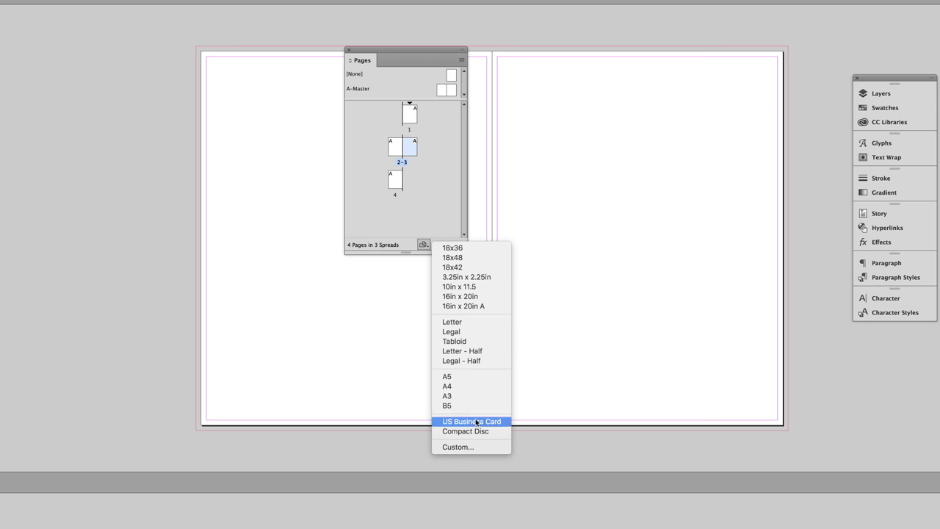
click(476, 447)
text(8in x 10in)
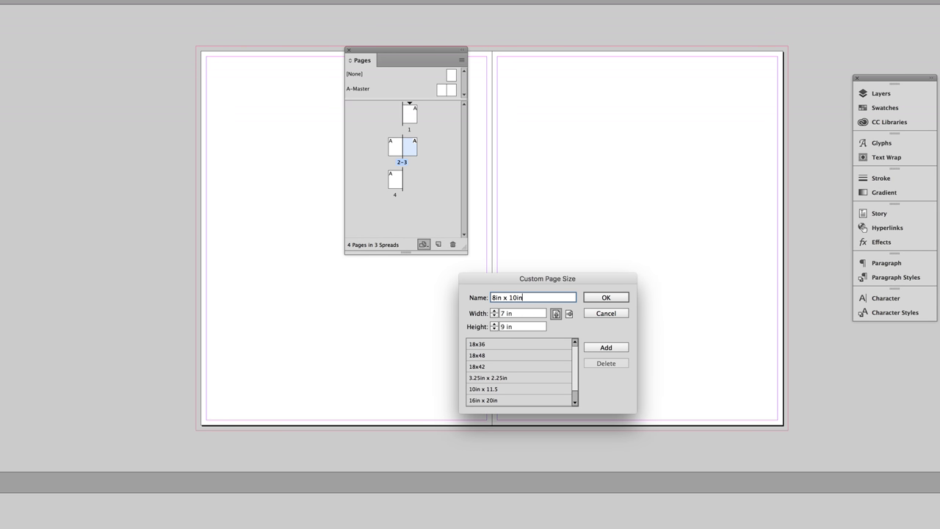
key(Tab)
text(8)
key(Tab)
text(10)
key(Tab)
click(616, 298)
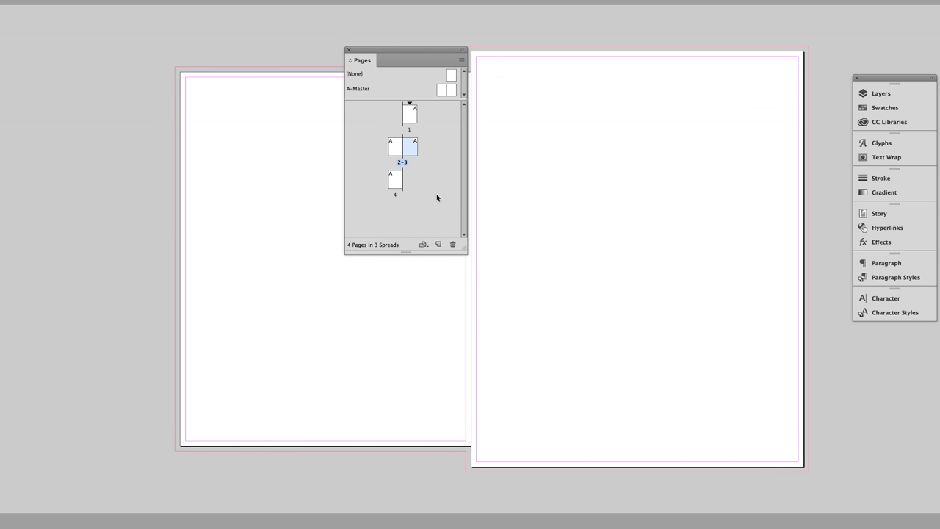
Step: Confirm 8in x 10in is checked, then scroll through pages 1–4 and move the Pages panel left
click(423, 244)
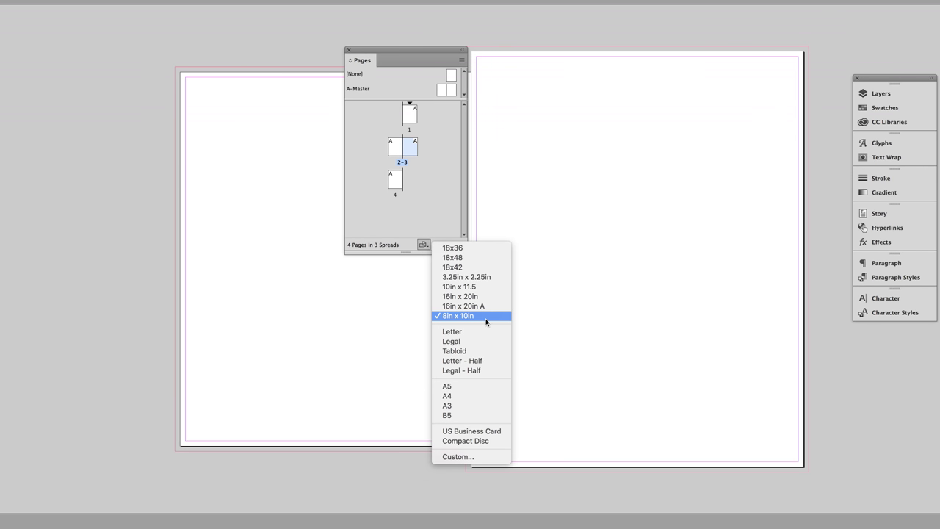
click(383, 223)
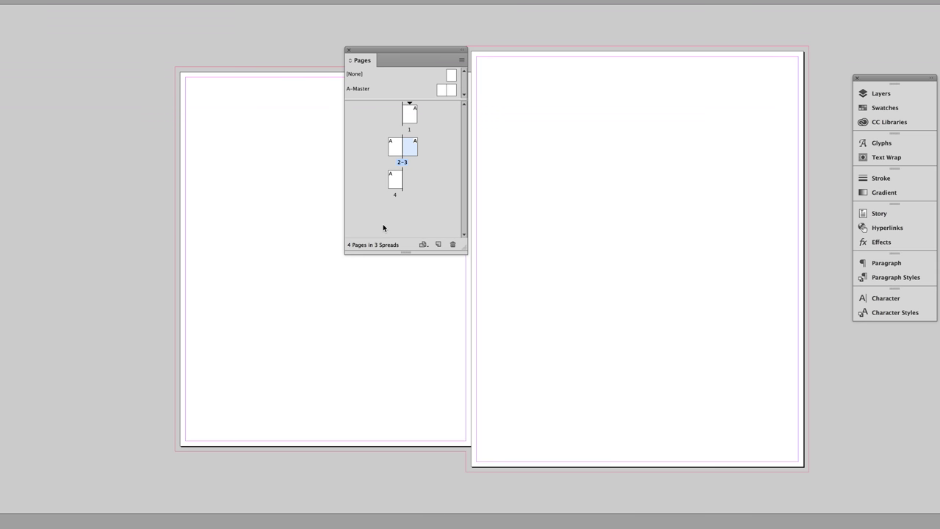
key(alt+Page_Up)
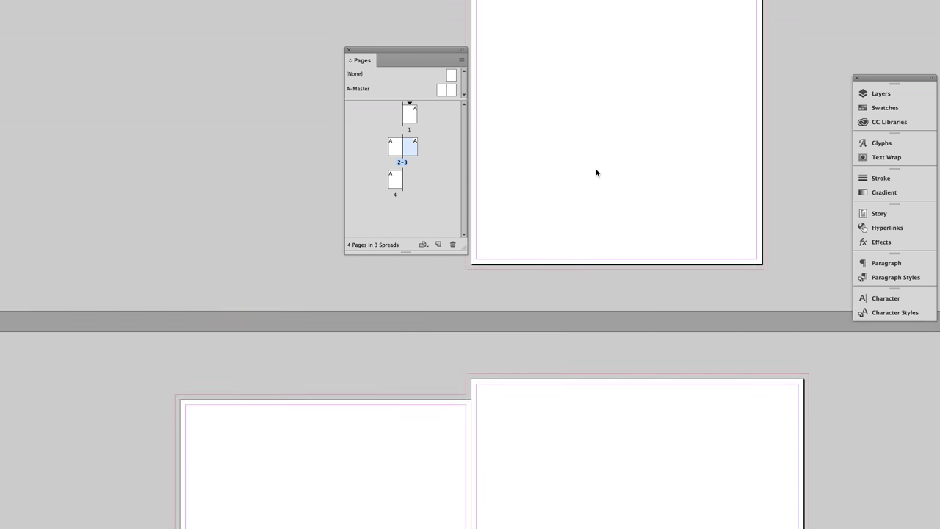
scroll(592, 172, down, 5)
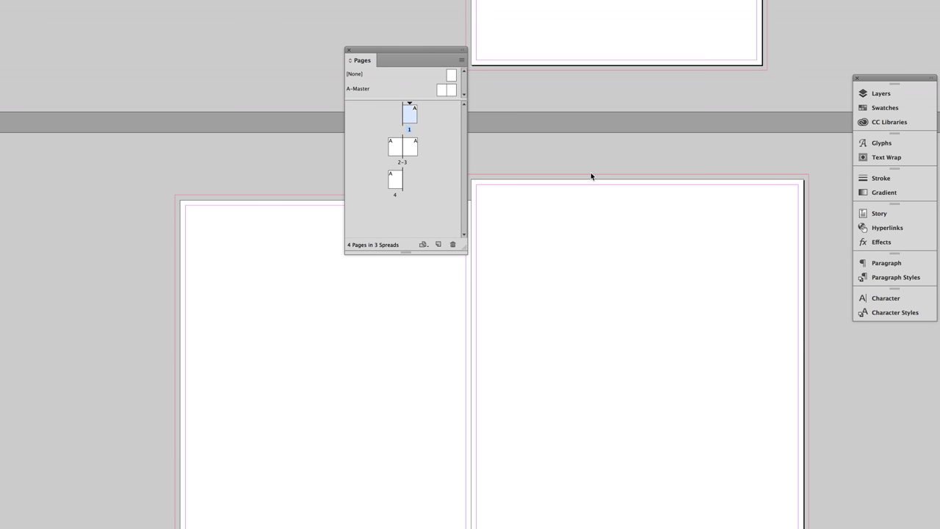
scroll(591, 175, down, 3)
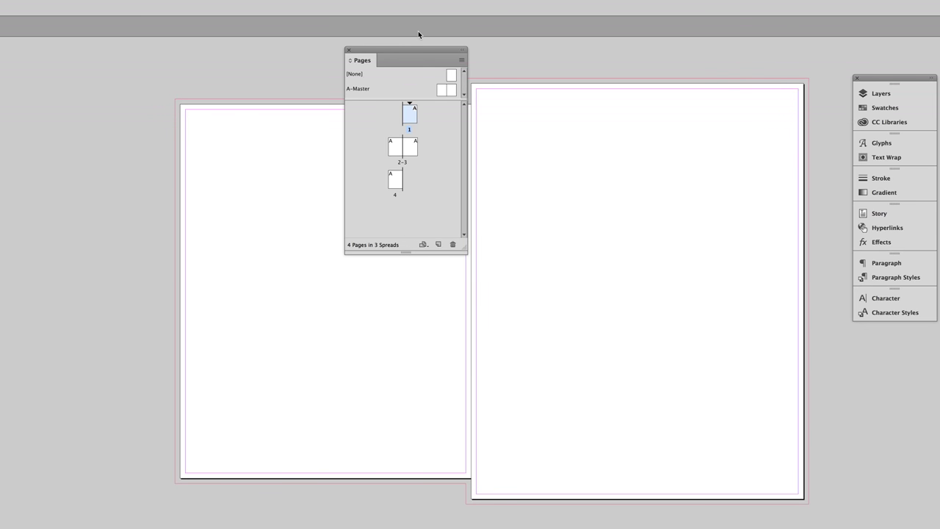
drag(409, 53, 91, 90)
scroll(313, 134, down, 5)
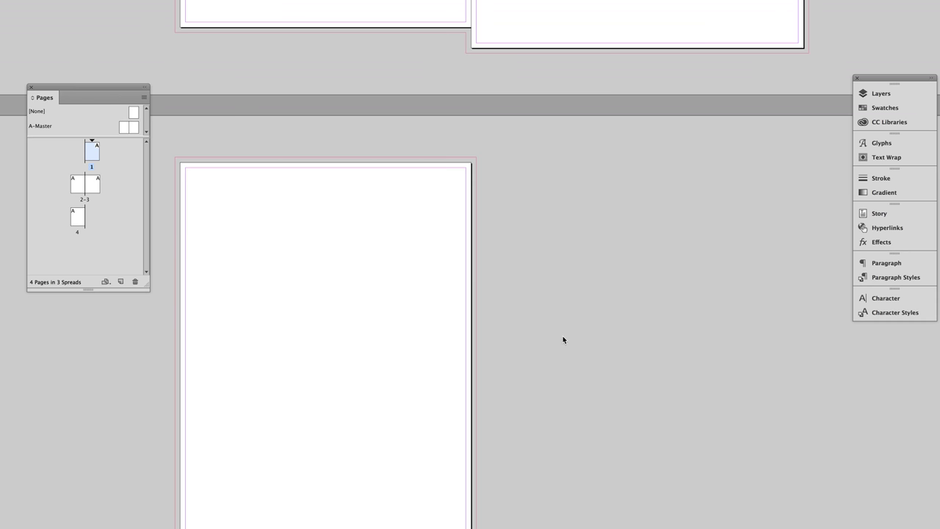
scroll(563, 340, up, 10)
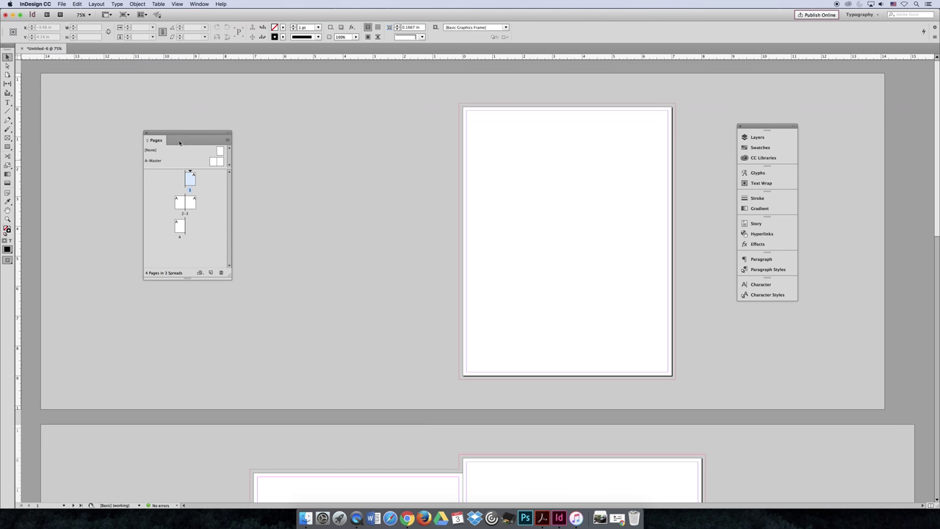
Step: Reposition the Pages panel and resize page 1 to 8in x 10in
drag(125, 86, 183, 83)
drag(260, 133, 403, 177)
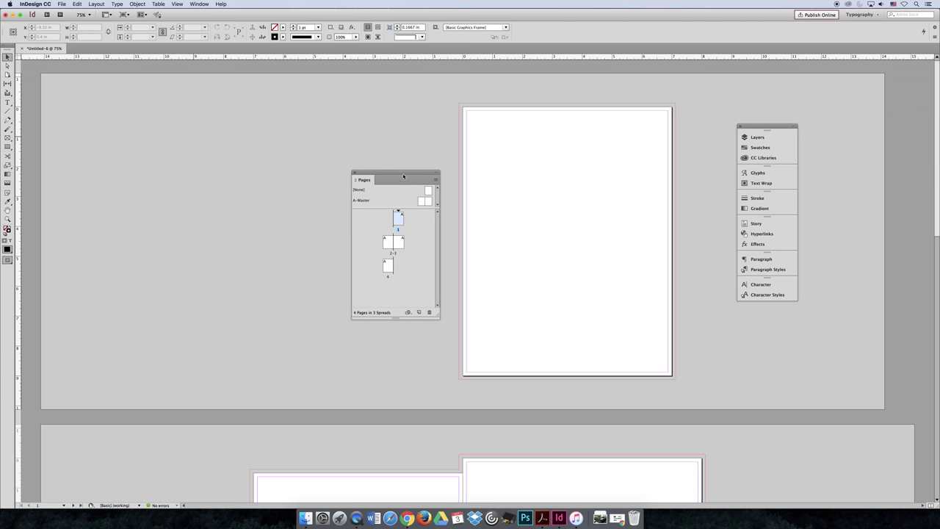
click(408, 312)
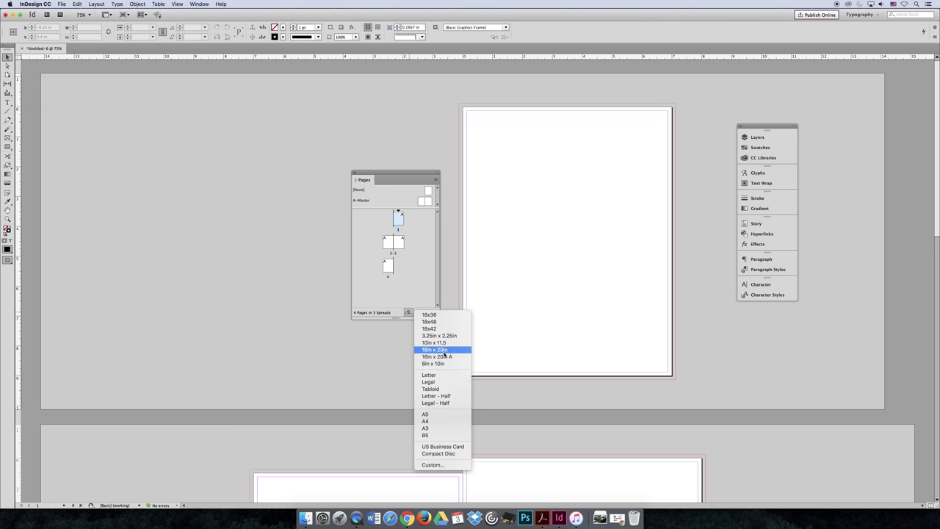
click(442, 364)
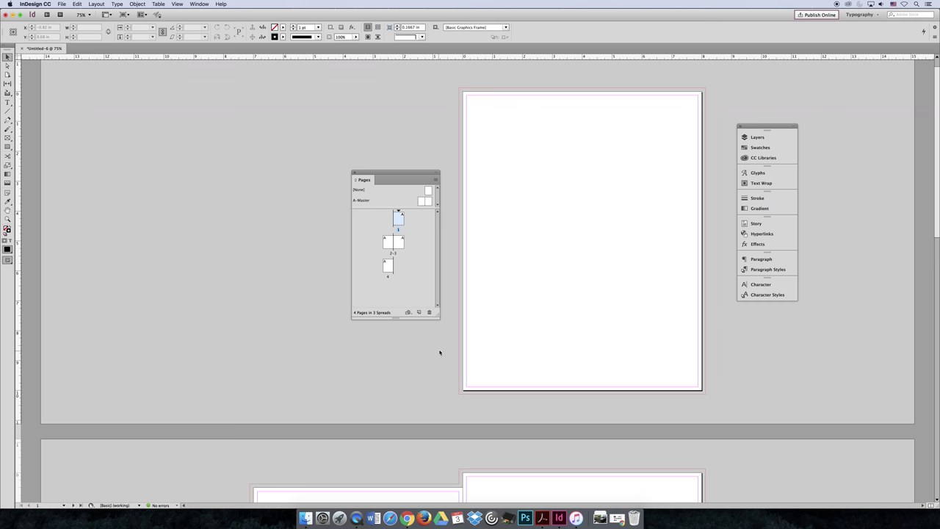
scroll(440, 351, down, 10)
click(501, 277)
scroll(512, 245, up, 2)
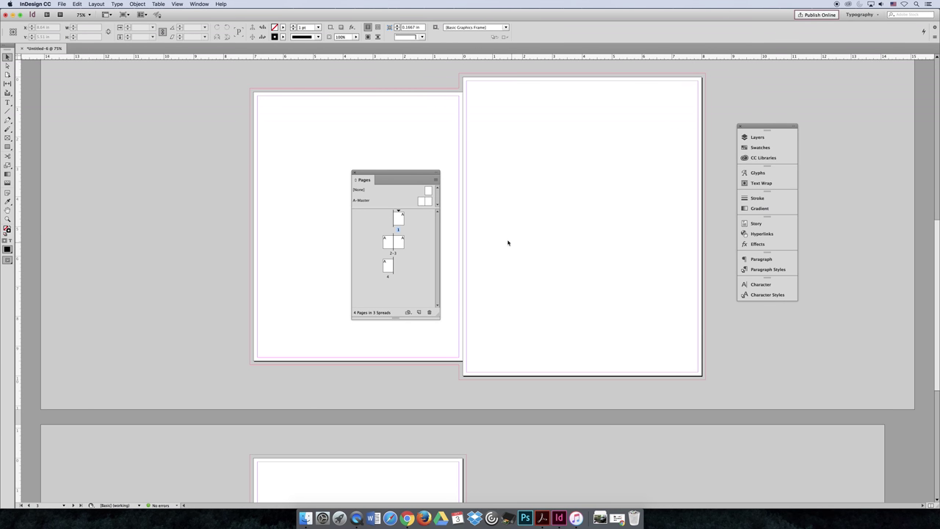
Step: Resize page 2 and page 4 to the 8in x 10in page size
drag(408, 182, 189, 131)
click(157, 191)
click(177, 259)
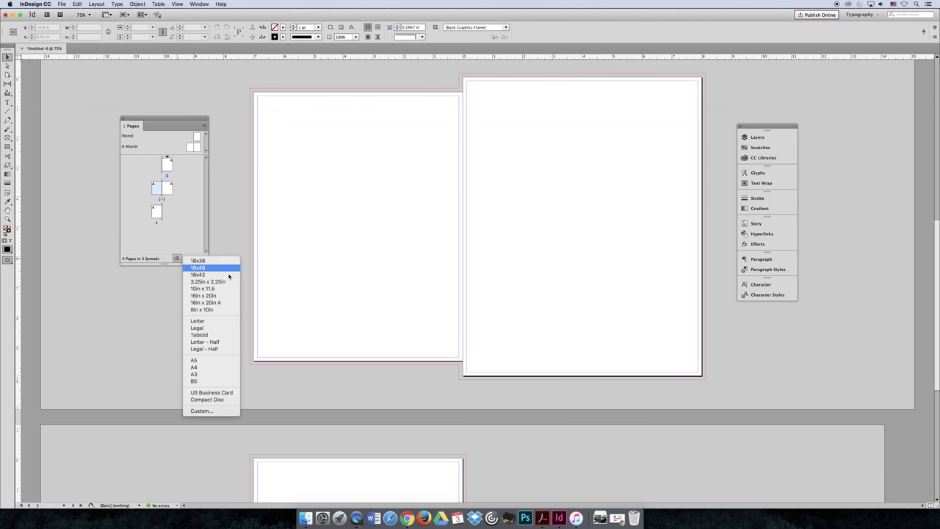
click(217, 311)
scroll(350, 313, down, 5)
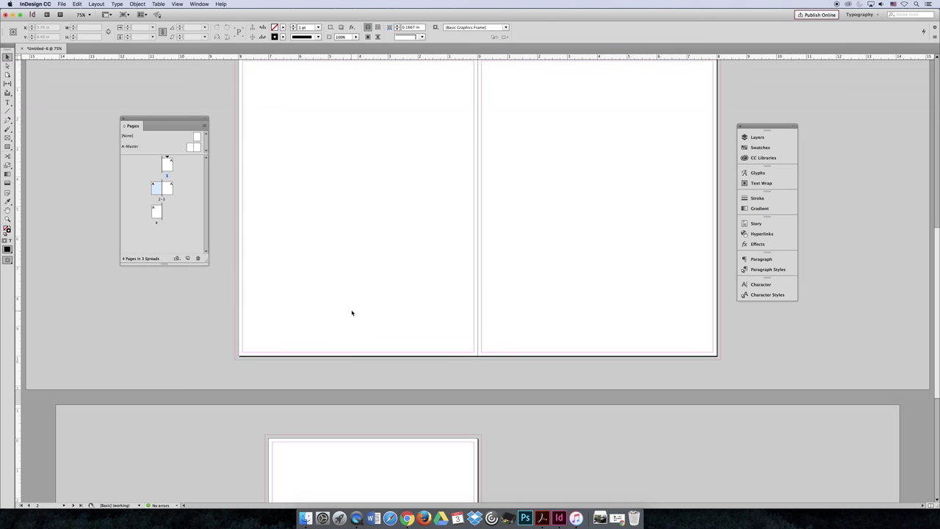
click(156, 212)
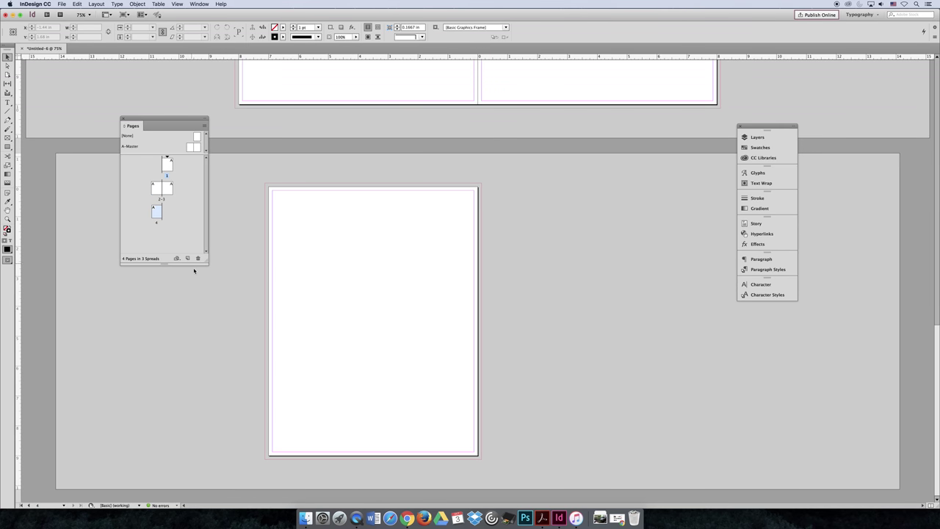
click(177, 259)
click(226, 310)
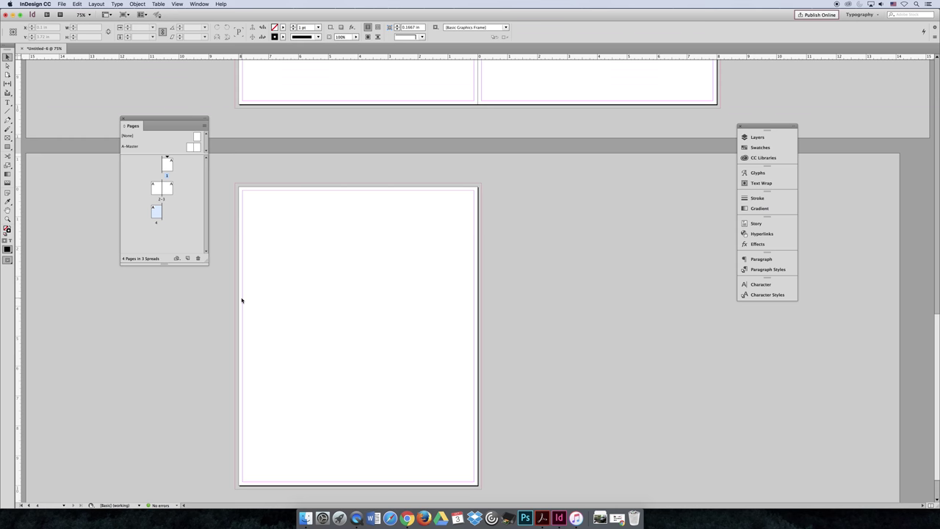
Step: Open File > Document Setup and close it without making changes
click(35, 4)
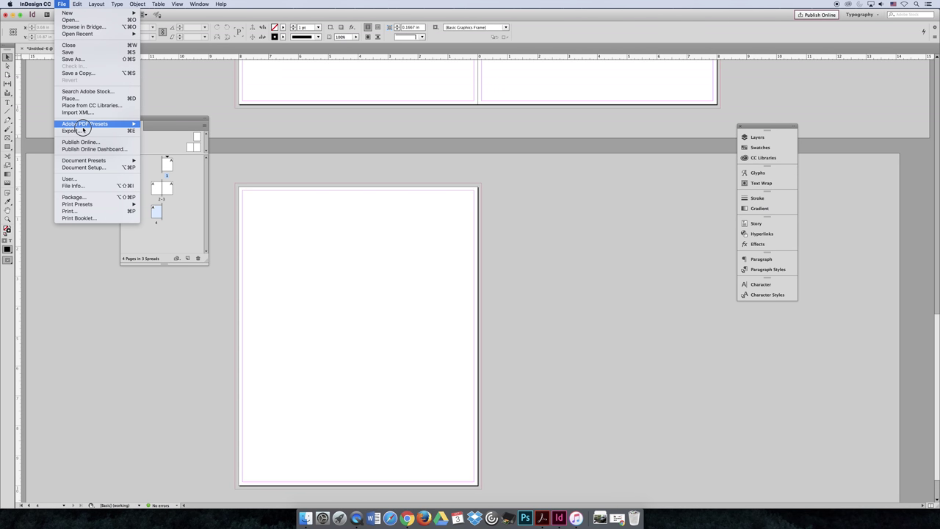
click(84, 168)
drag(267, 124, 616, 198)
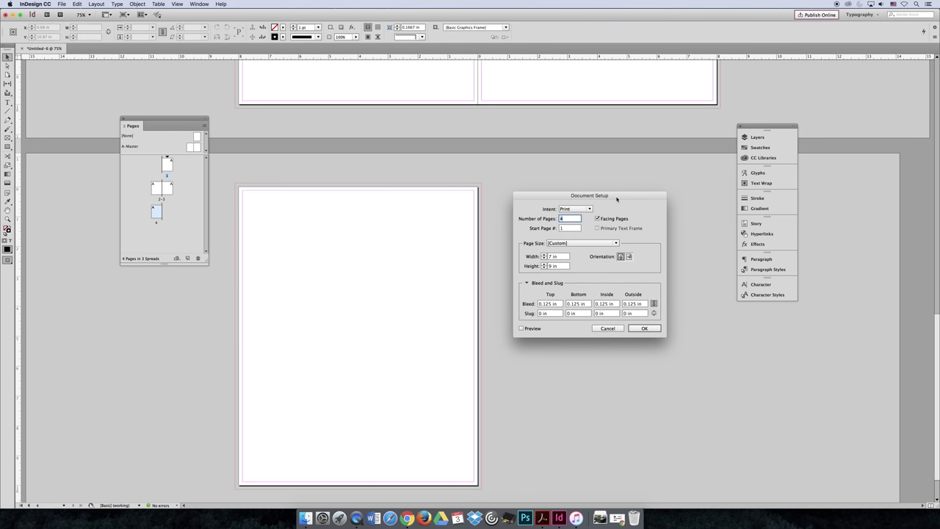
click(607, 328)
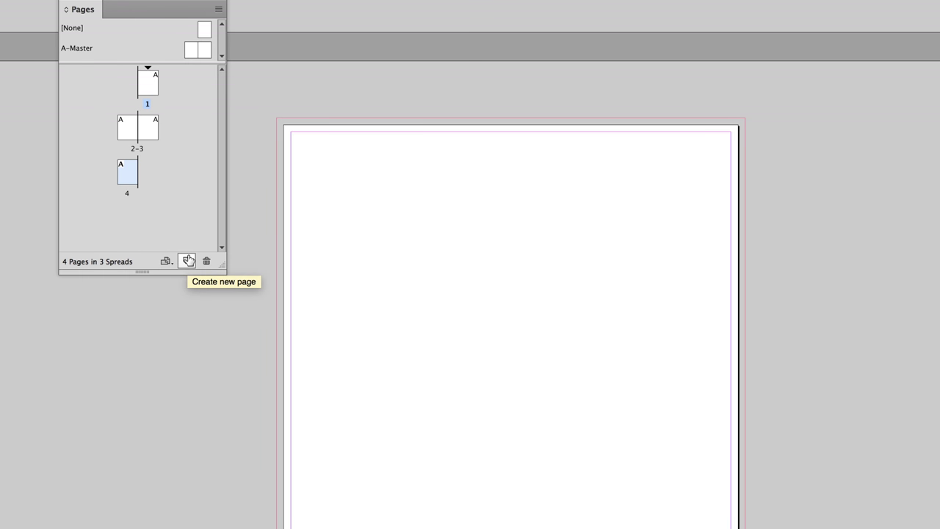
Step: Add four new pages, bringing the document to 8 pages in 5 spreads
click(188, 260)
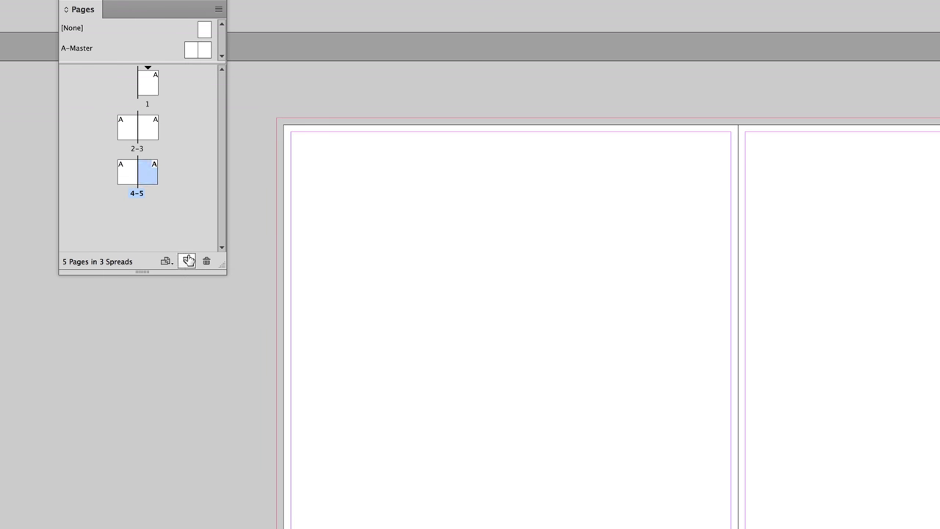
click(188, 260)
click(188, 260)
click(188, 260)
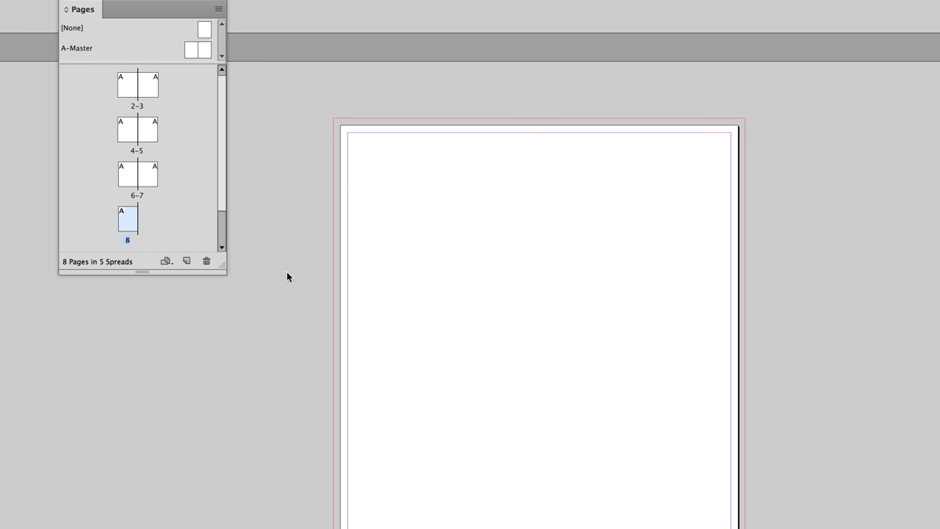
scroll(933, 248, up, 3)
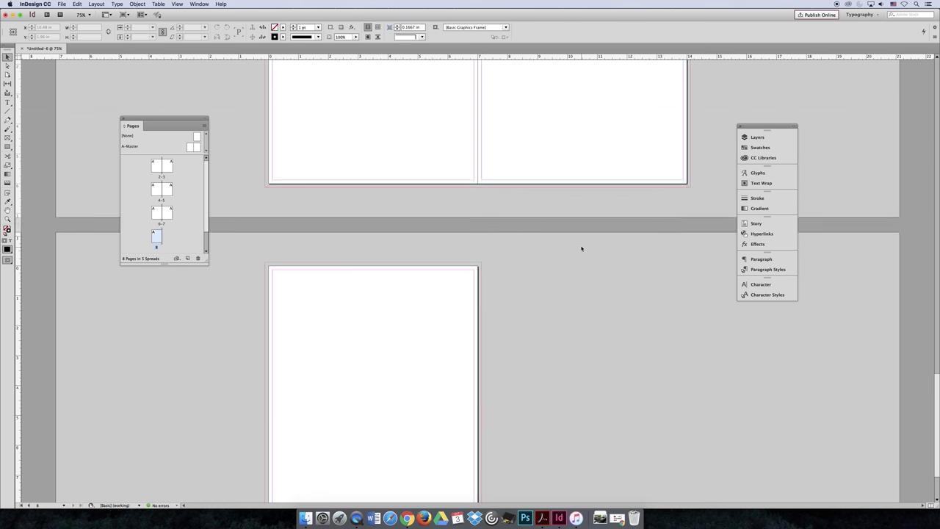
scroll(580, 249, up, 15)
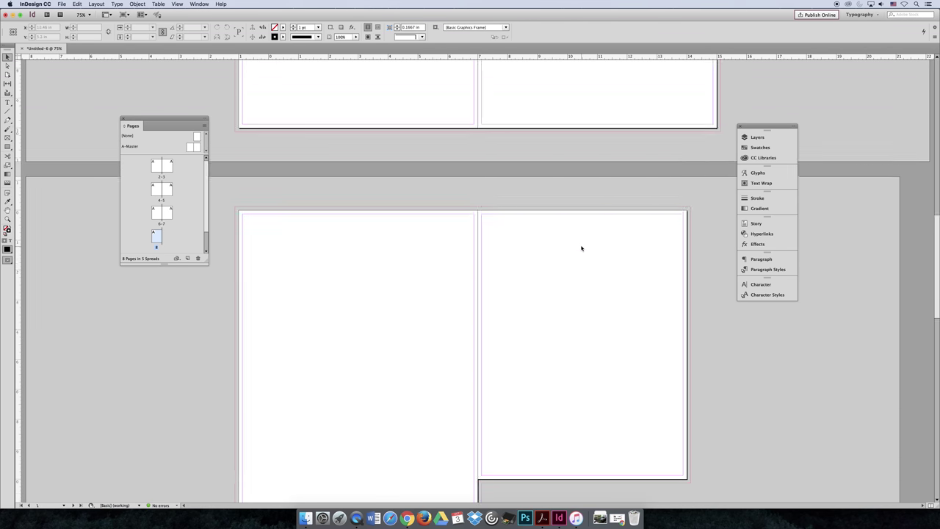
scroll(581, 248, down, 5)
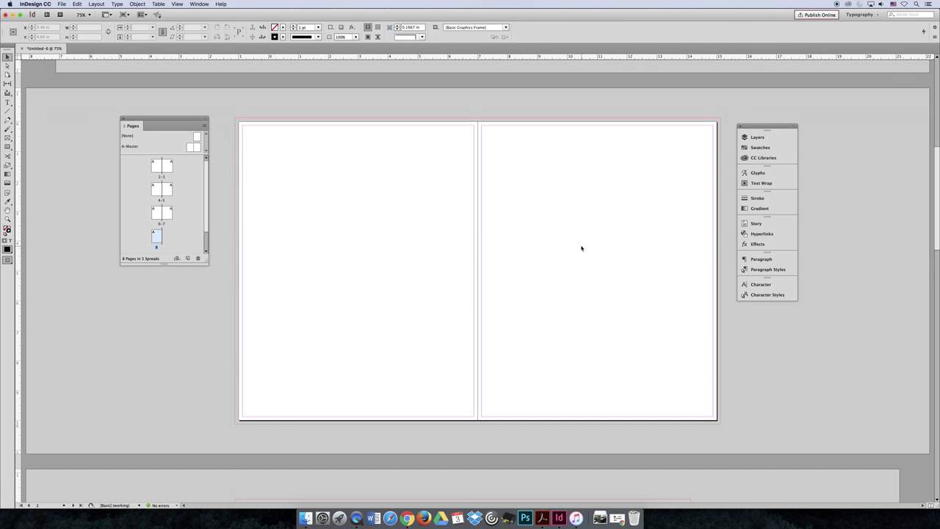
scroll(580, 248, up, 8)
scroll(581, 248, down, 10)
scroll(581, 249, down, 5)
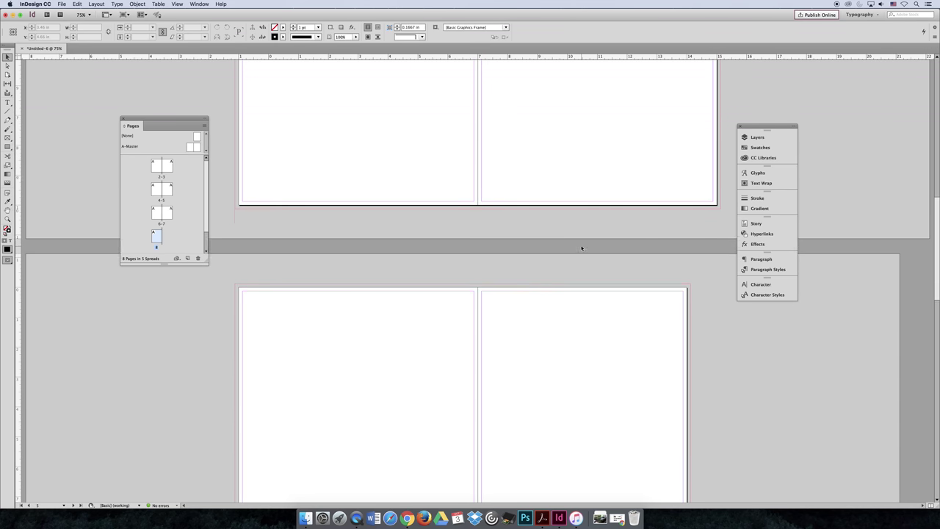
scroll(581, 248, down, 1)
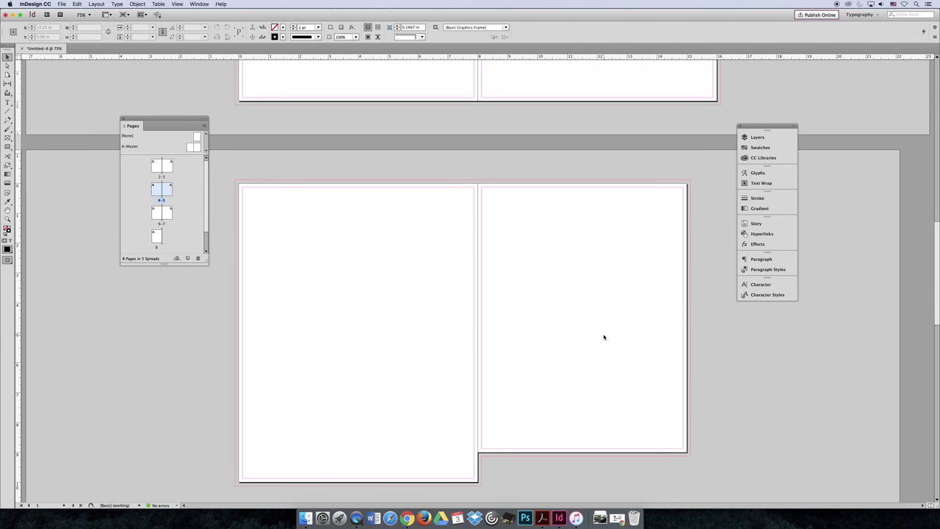
Step: Review the page size choices for spread 4-5 without changing them, then open the File menu
click(177, 258)
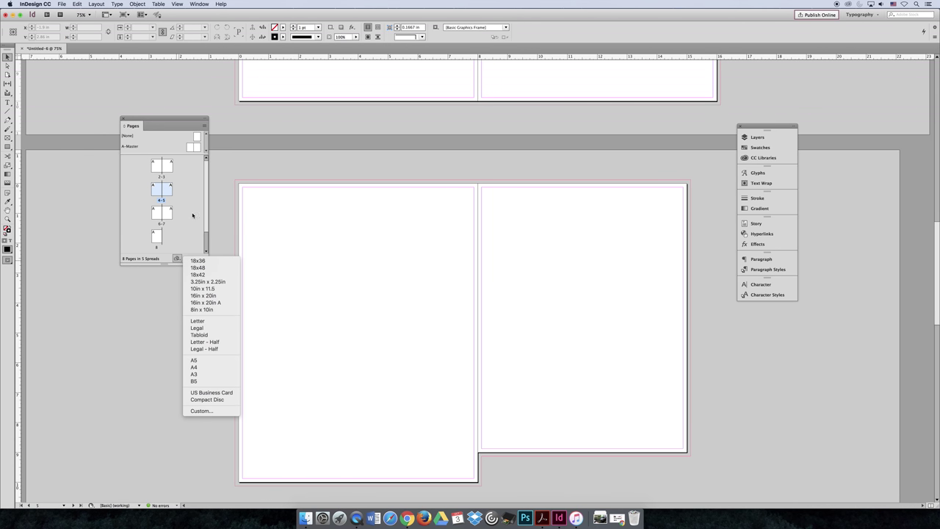
click(192, 215)
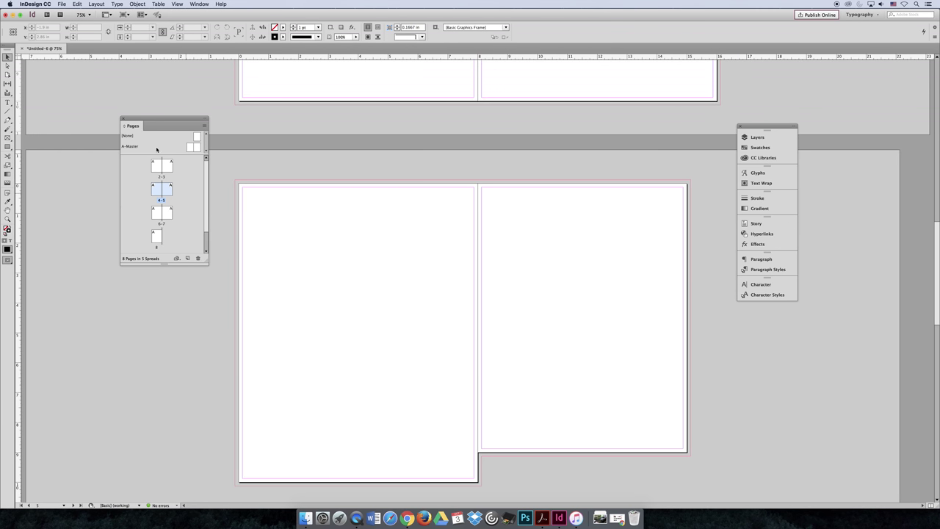
click(61, 4)
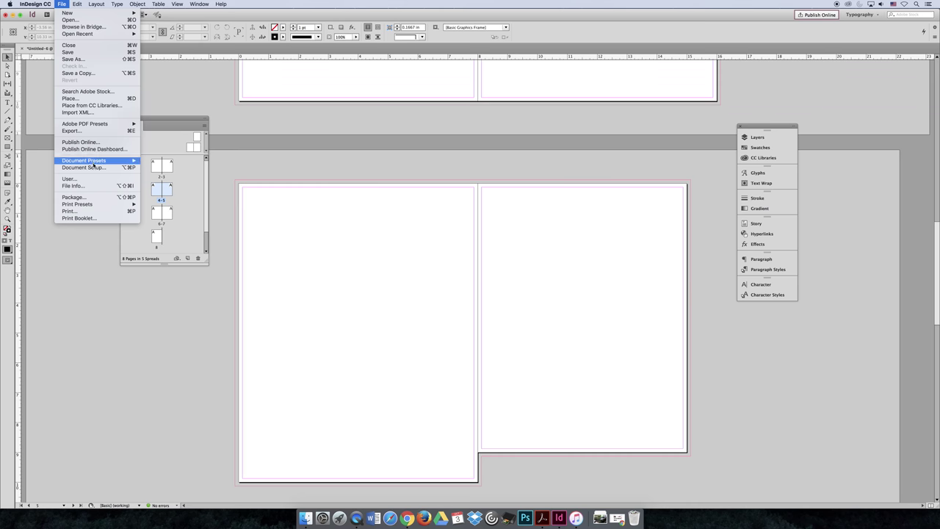
Step: In Document Setup, change the page size from 7 x 9 in to 8 in wide by 10 in tall
click(96, 168)
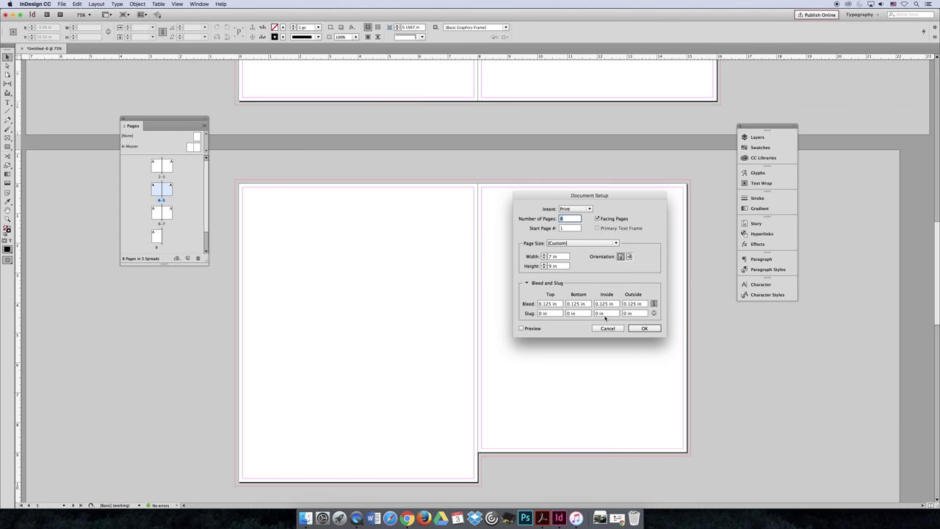
drag(561, 257, 534, 256)
text(8)
key(Tab)
text(10)
key(Tab)
click(646, 328)
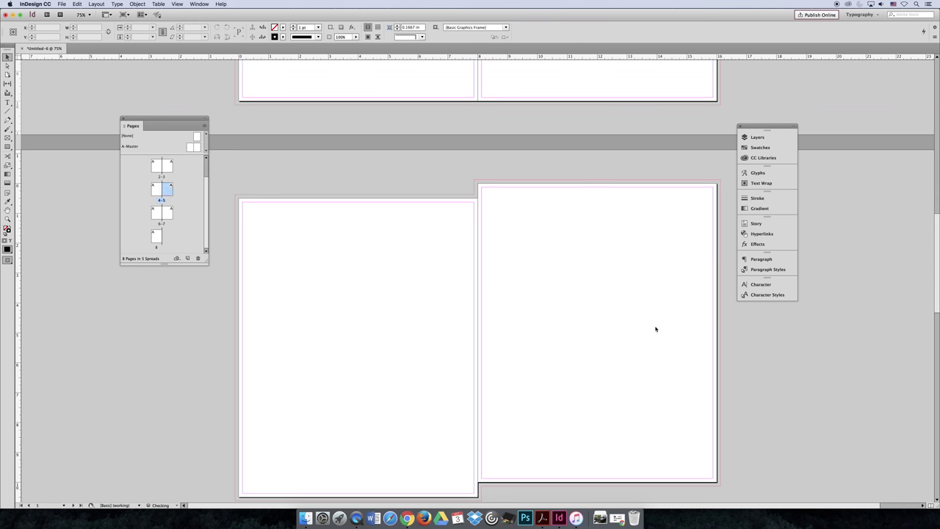
scroll(609, 332, down, 5)
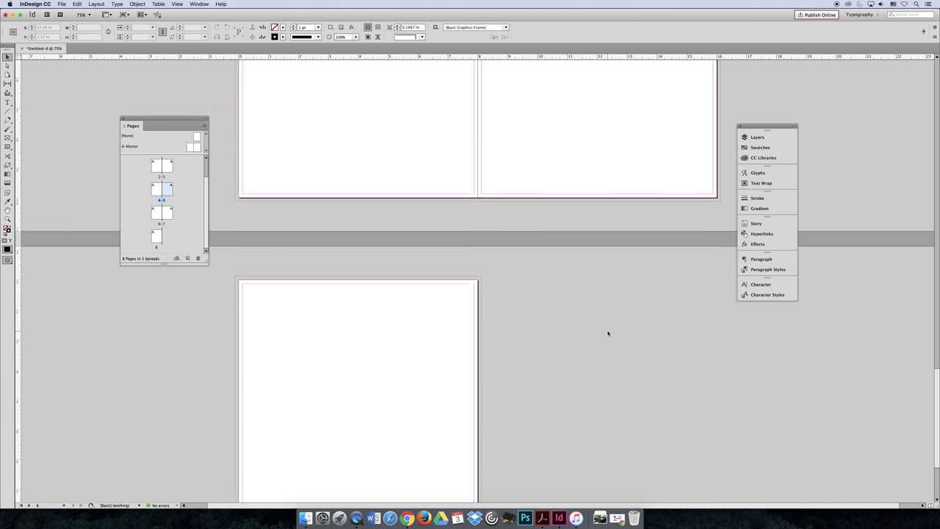
scroll(607, 334, up, 5)
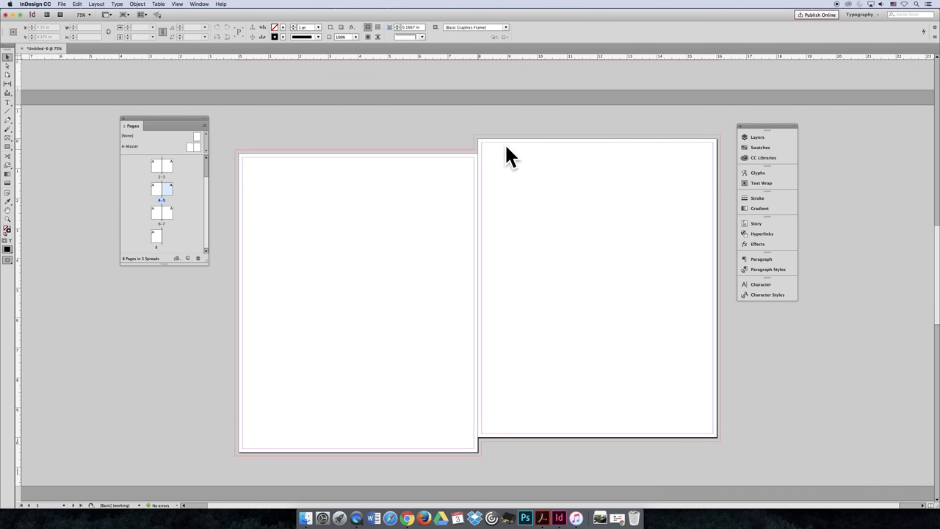
Step: Undo the raised right page of spread 4-5 with the Page tool, then return to the Selection tool
key(shift+p)
click(534, 212)
key(super+z)
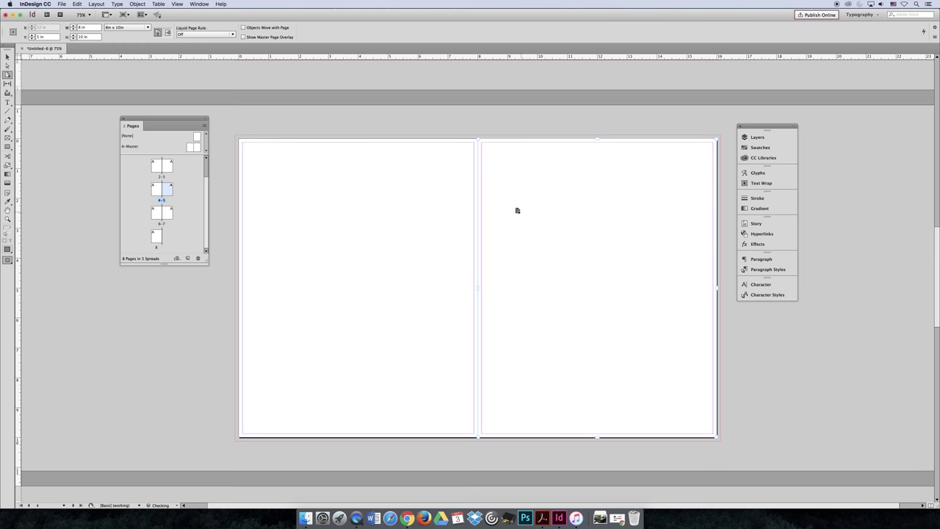
click(210, 300)
key(v)
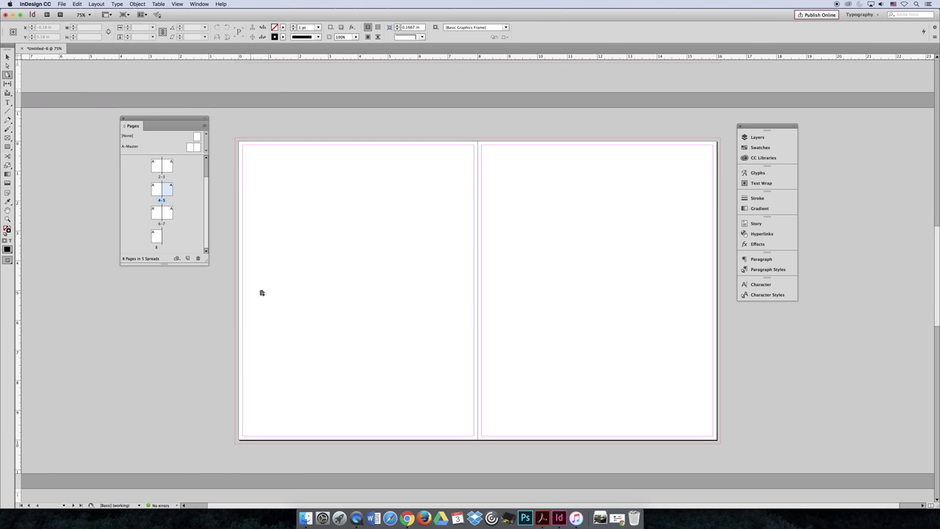
scroll(262, 292, up, 5)
scroll(265, 294, down, 10)
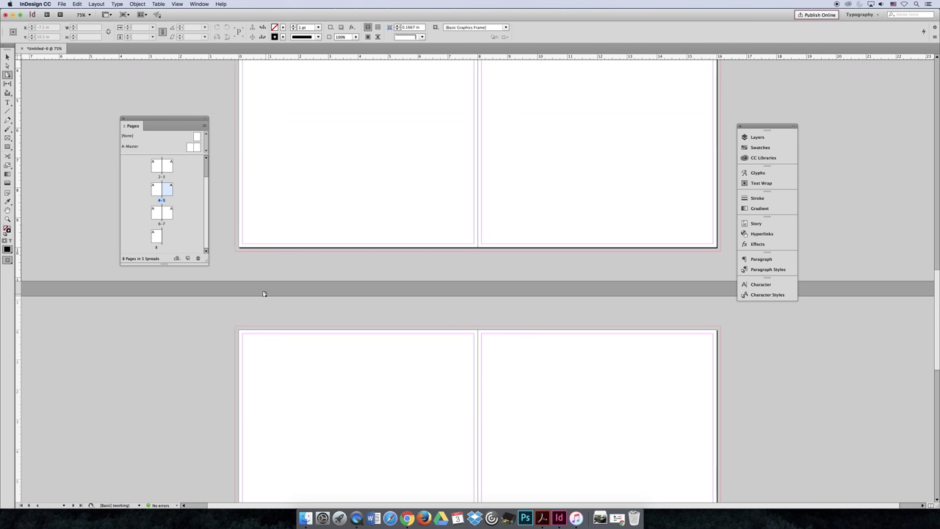
Step: Select page 8 and add a new page 9, forming spread 8-9
click(323, 290)
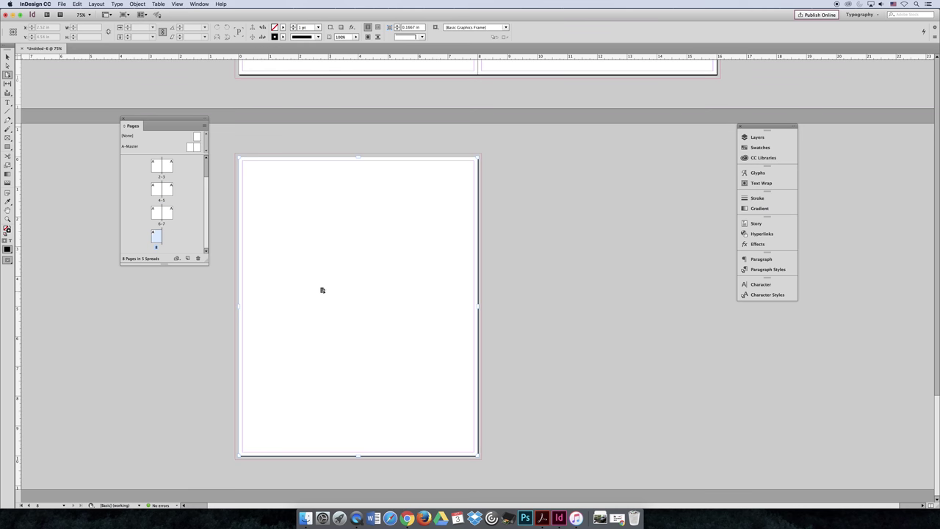
click(187, 258)
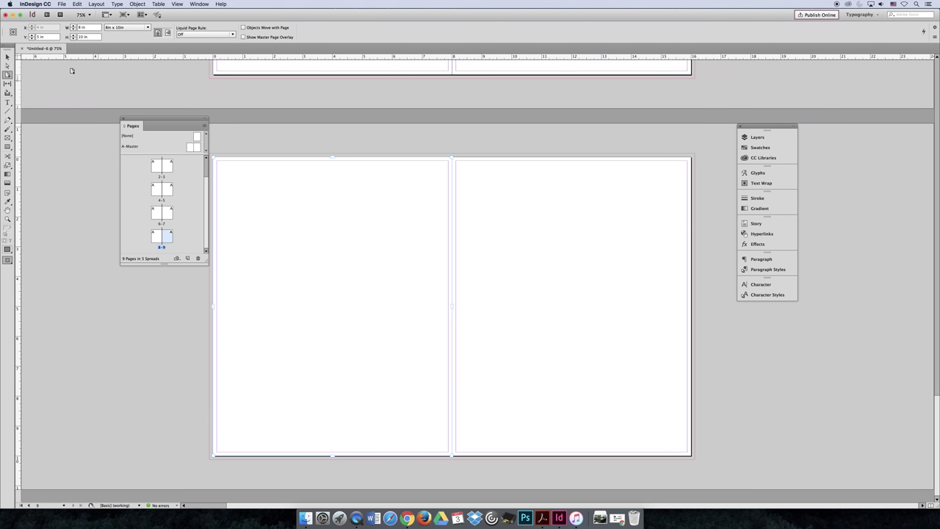
click(8, 57)
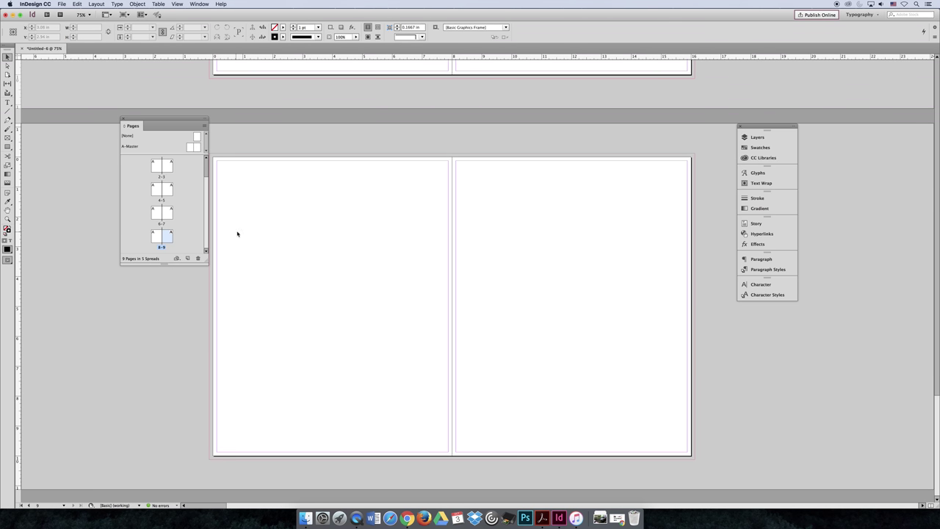
Step: Delete spreads 8-9, 6-7 and 4-5 from the document
click(197, 257)
click(197, 258)
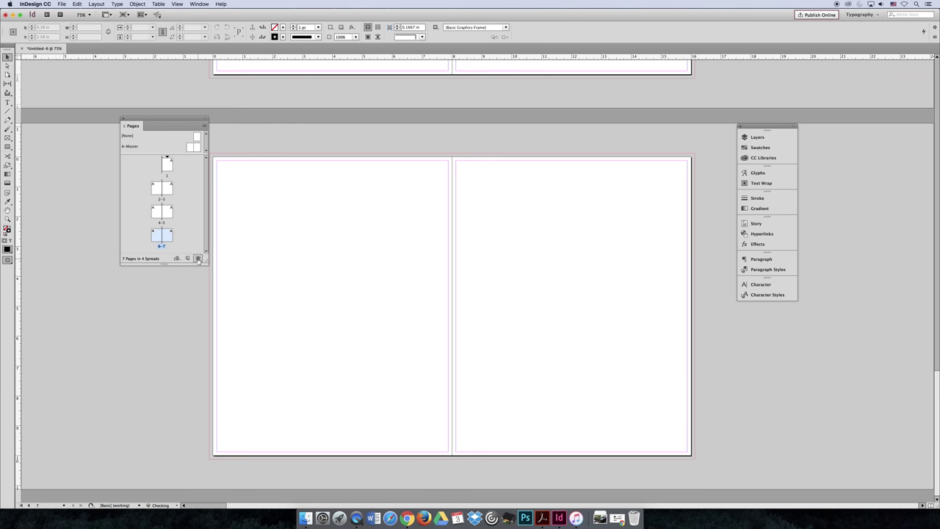
click(198, 258)
click(198, 258)
Step: Add a new page 4 after spread 2-3 and move the Pages panel aside
click(166, 167)
click(169, 192)
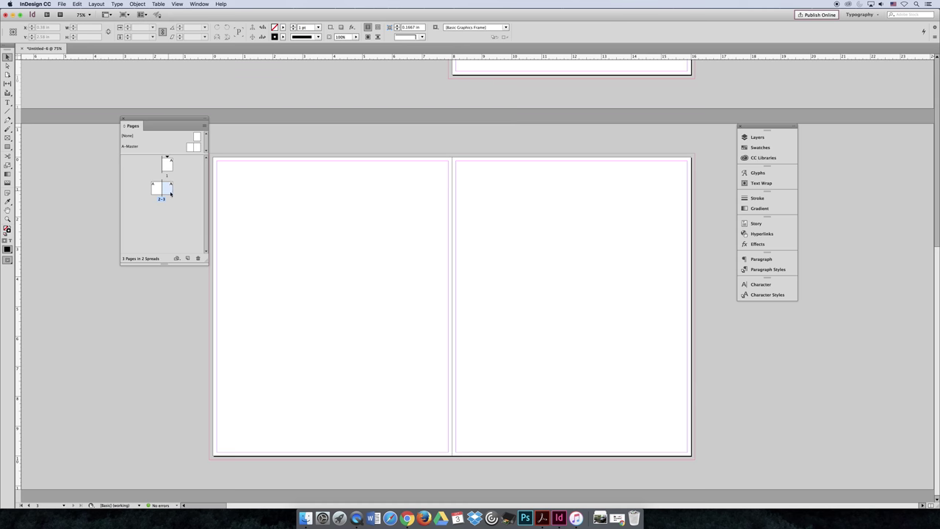
click(187, 258)
drag(186, 123, 214, 181)
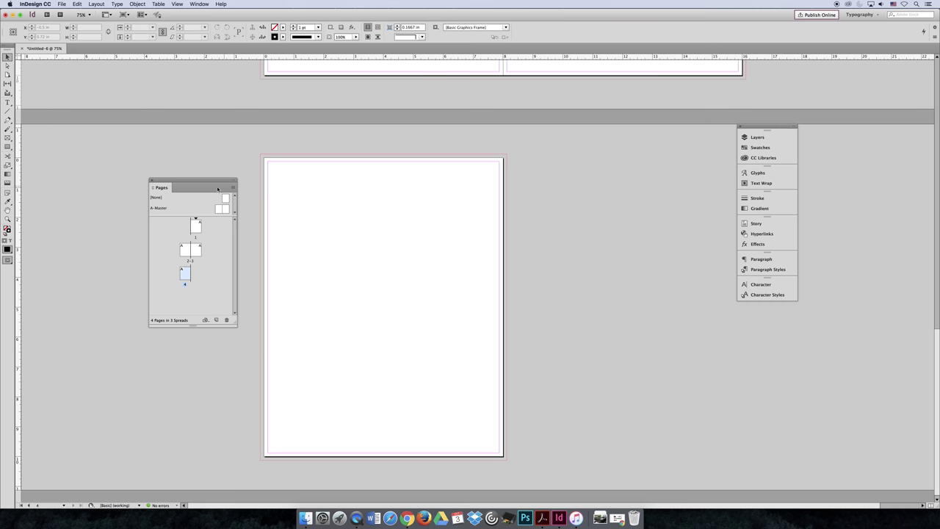
drag(220, 189, 646, 220)
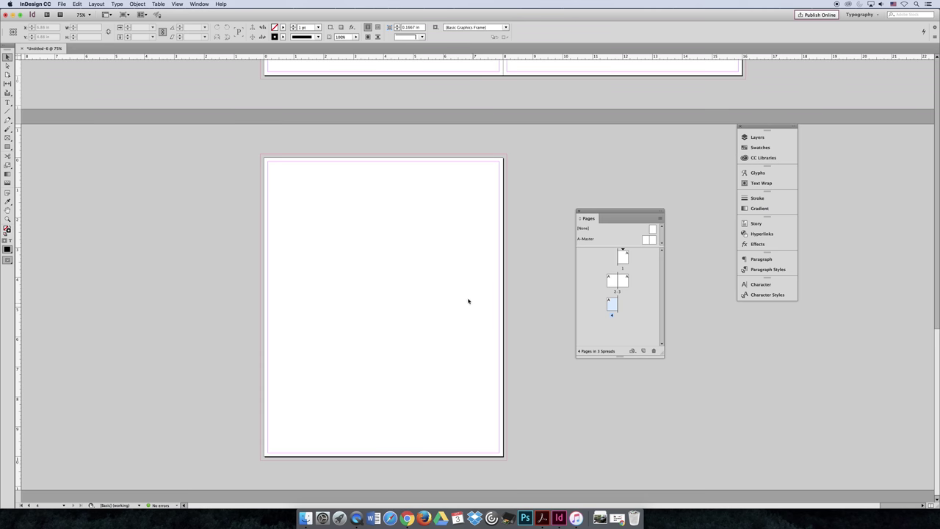
Step: Give page 4 a new custom page size named '11in x 10' with width 11in
click(395, 244)
click(632, 350)
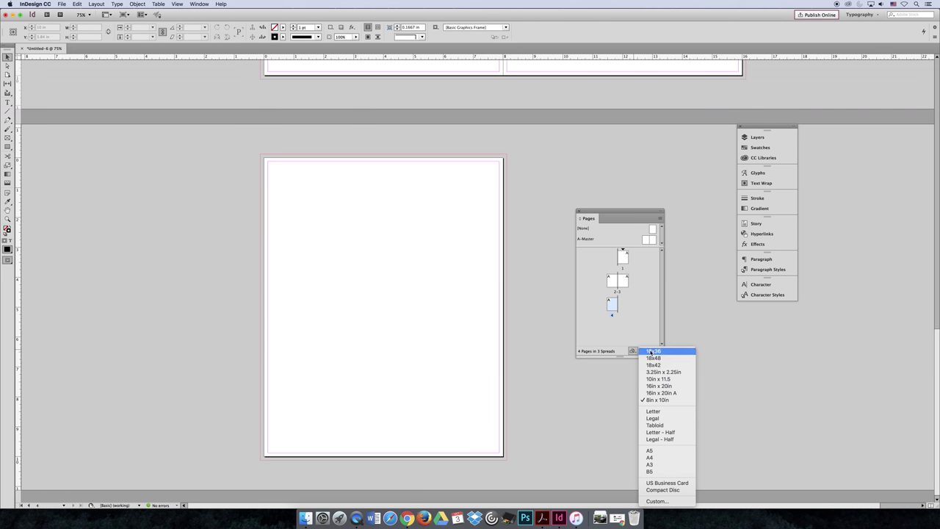
click(656, 501)
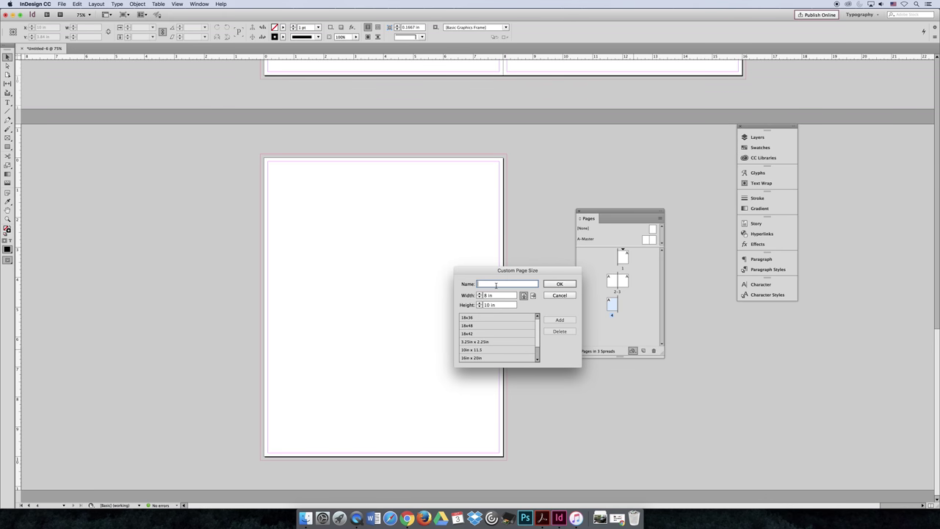
text(11in x 10)
key(Tab)
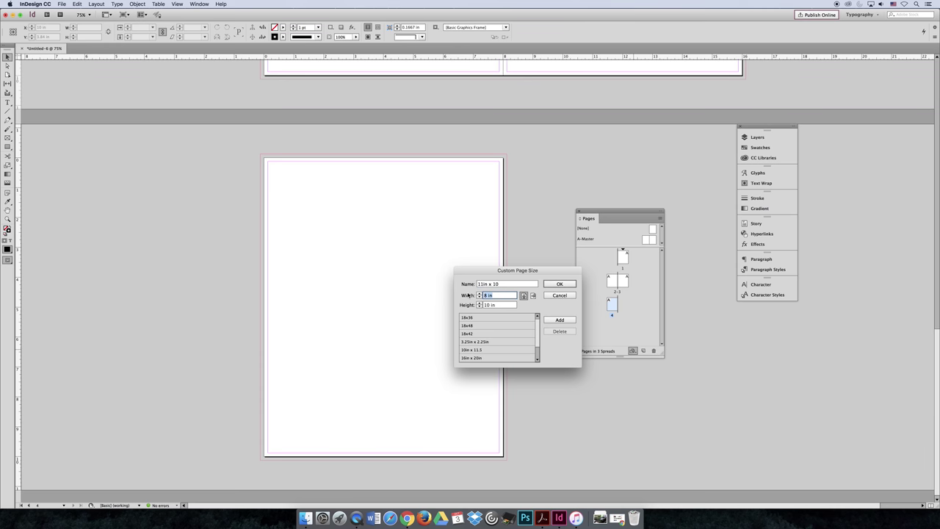
text(11in)
click(559, 283)
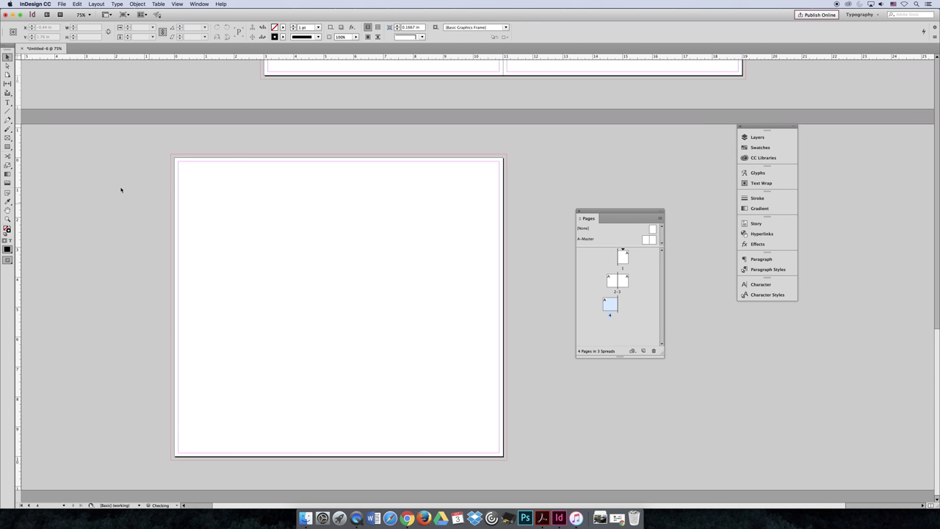
Step: Apply the custom 11in x 10 page size to page 3 of spread 2-3
scroll(472, 262, up, 5)
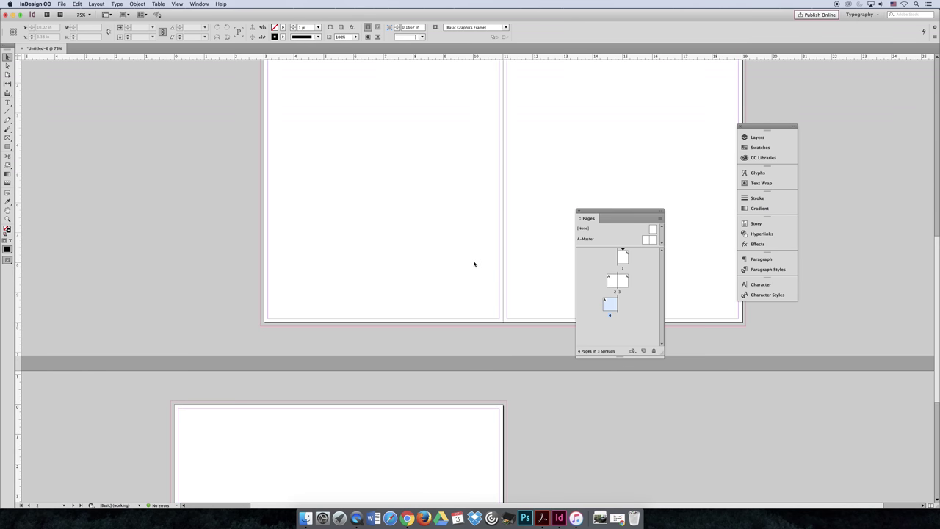
scroll(249, 199, down, 3)
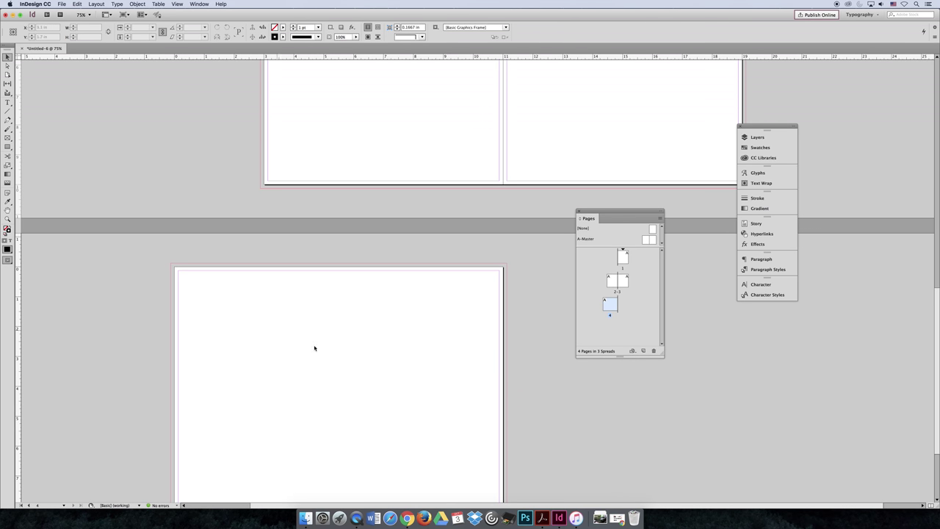
drag(609, 213, 580, 299)
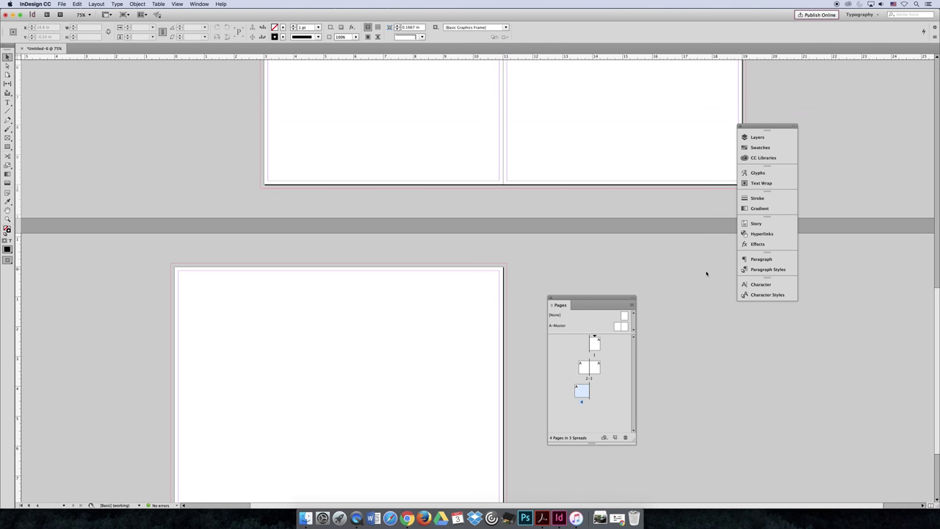
scroll(710, 269, up, 6)
scroll(710, 270, down, 1)
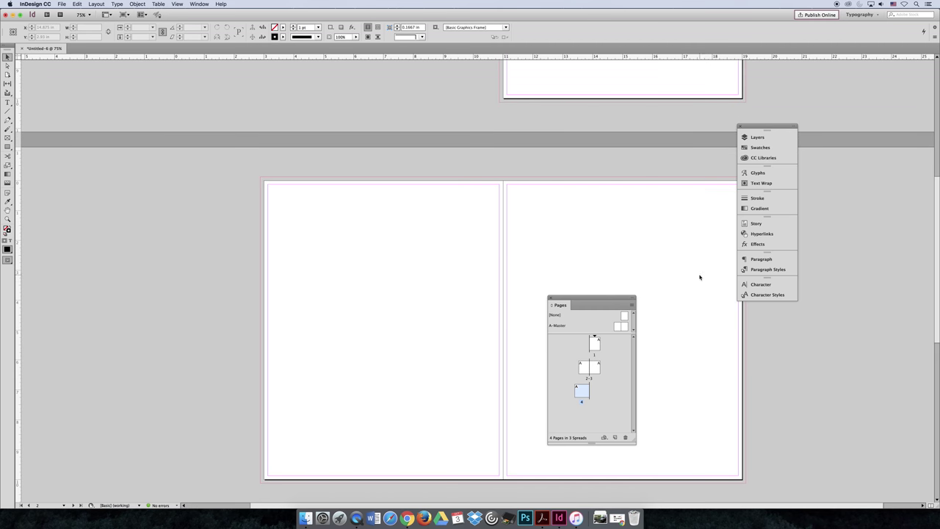
drag(607, 298, 871, 314)
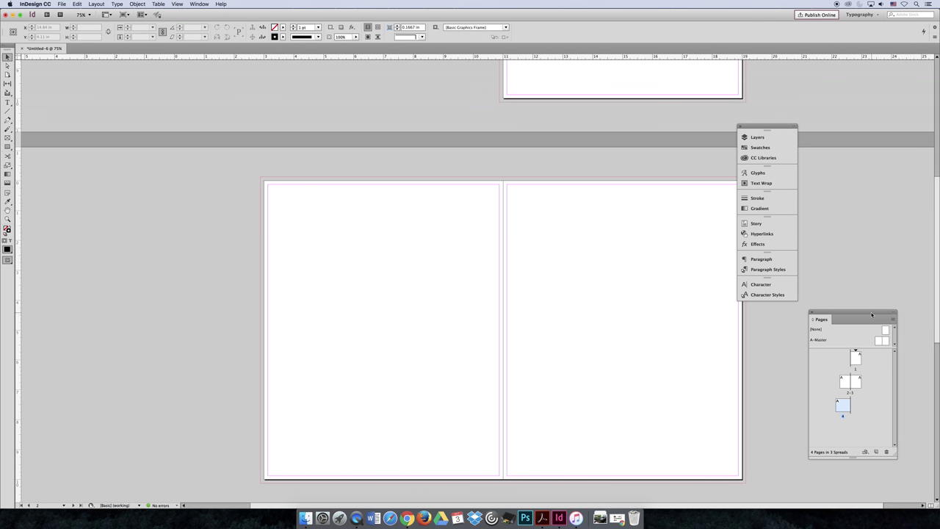
click(855, 381)
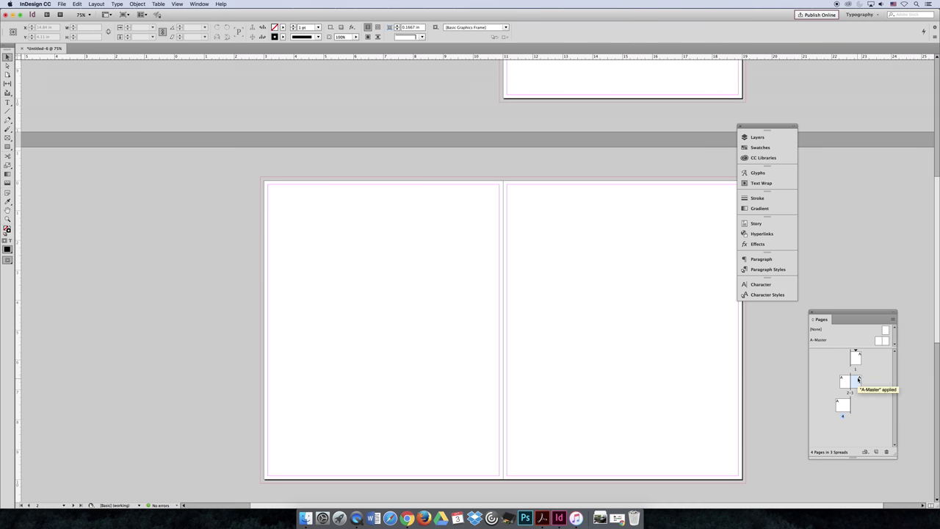
click(866, 451)
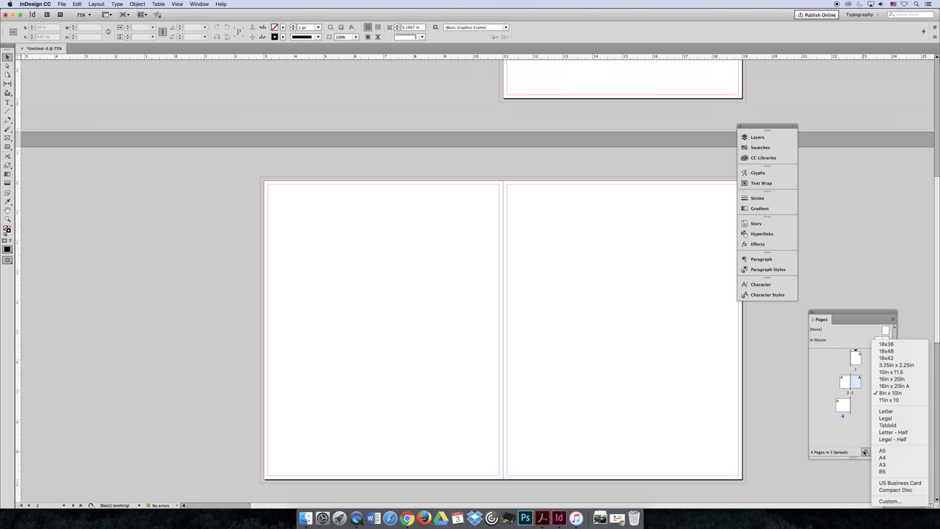
click(889, 399)
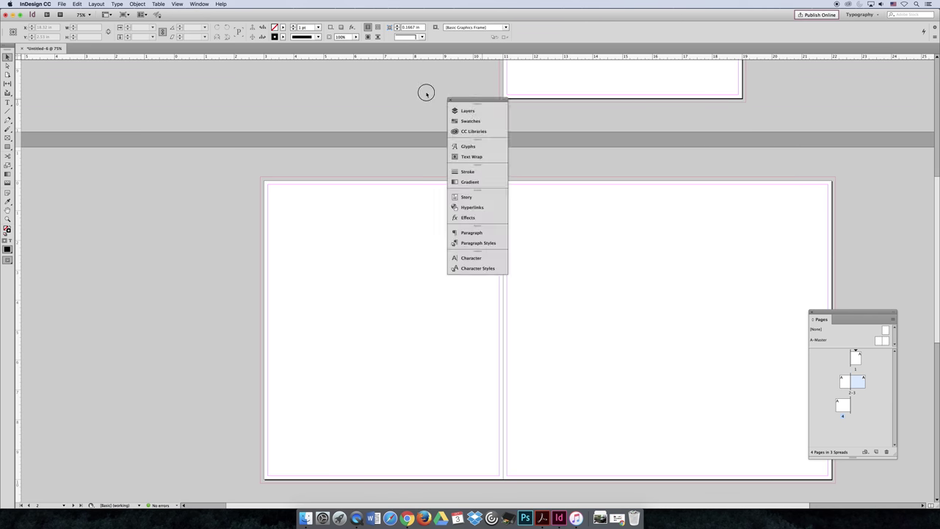